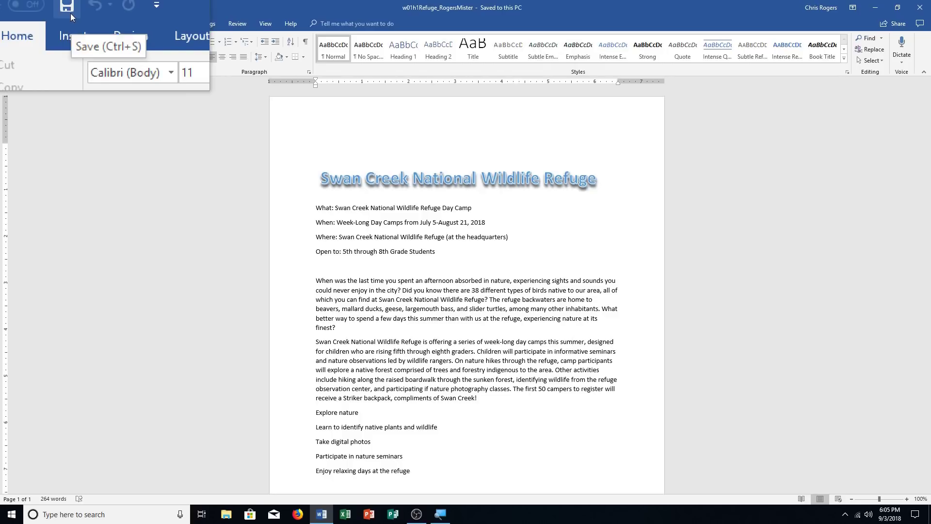
Step: Save a new copy of the document in the Documents folder, changing h1 to h2 in the file name
click(14, 21)
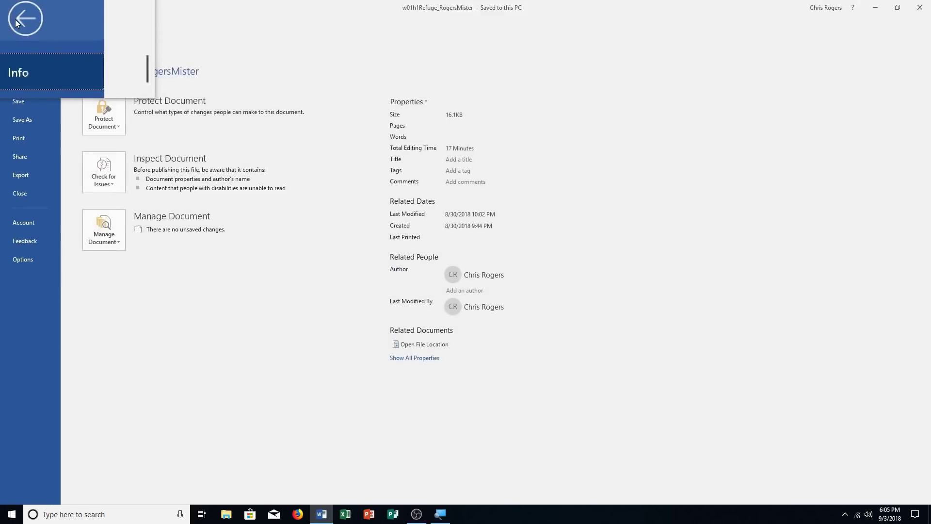
click(22, 120)
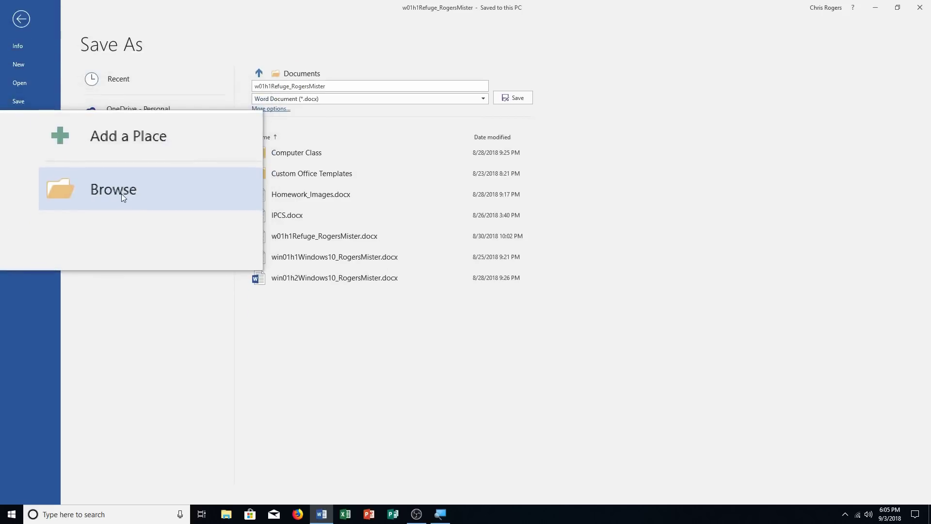
click(272, 86)
click(272, 86)
key(BackSpace)
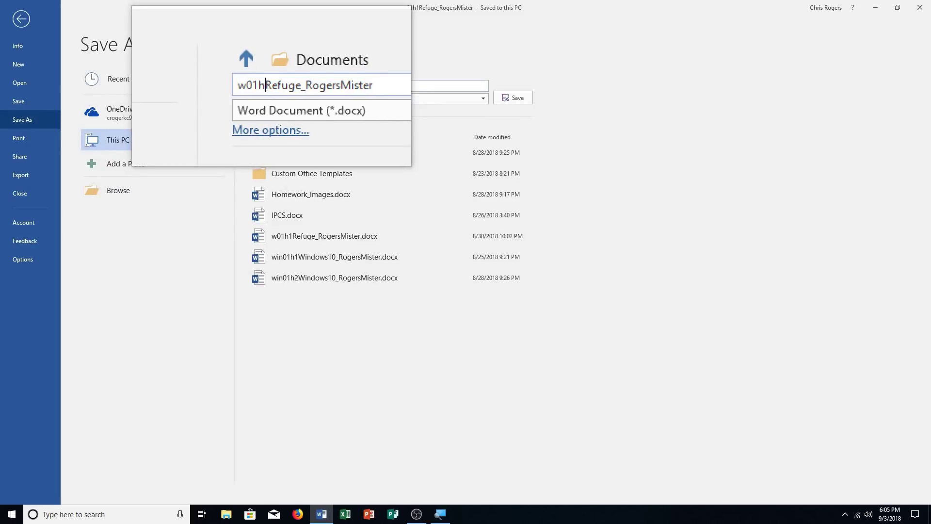
text(2)
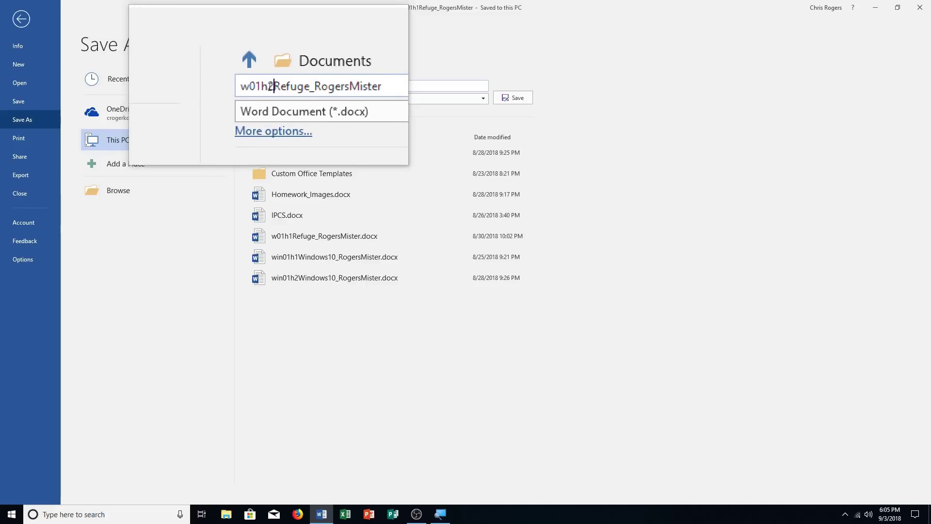
click(504, 101)
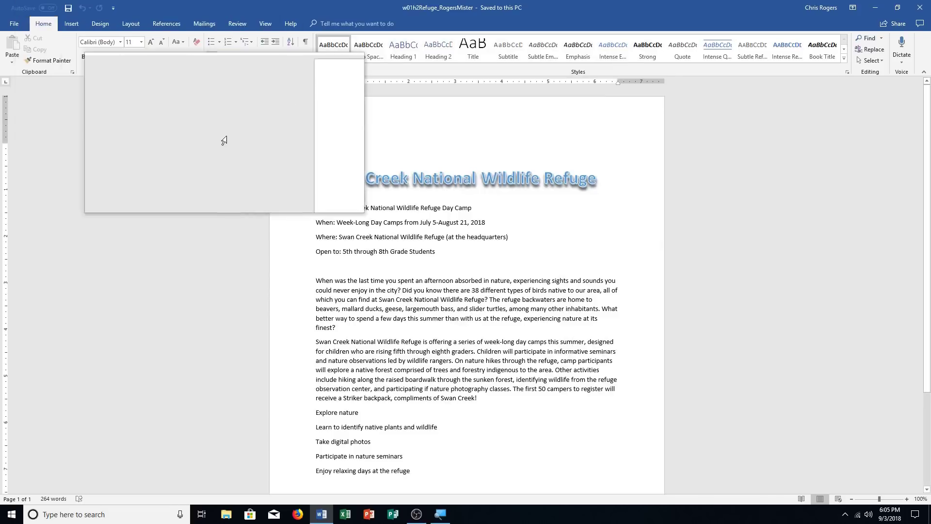
Step: Open the page footer for editing and enter "U.S. Fish and Wildlife Service" as its first line
click(321, 182)
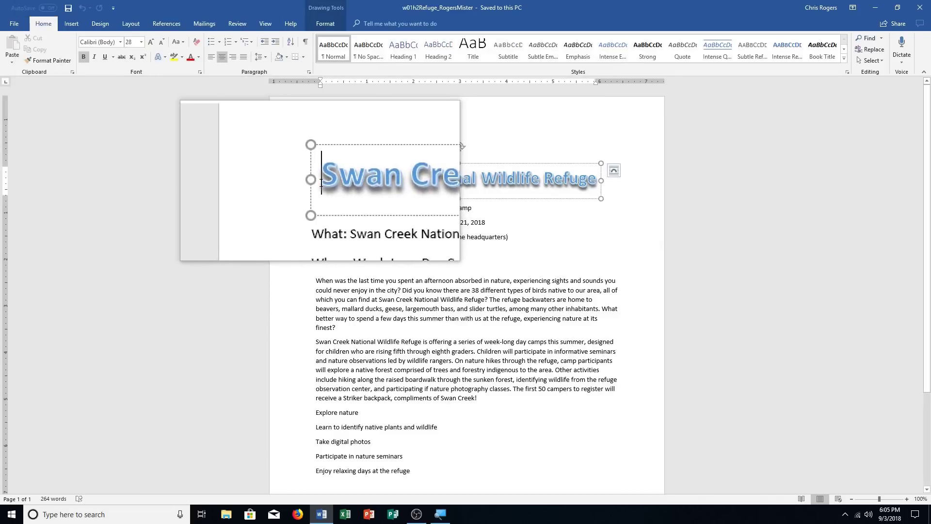
click(314, 208)
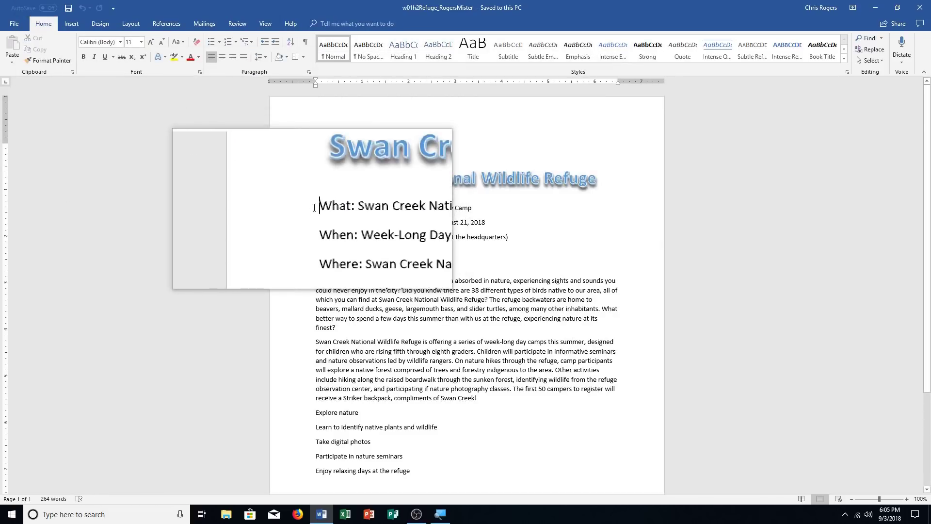
click(77, 19)
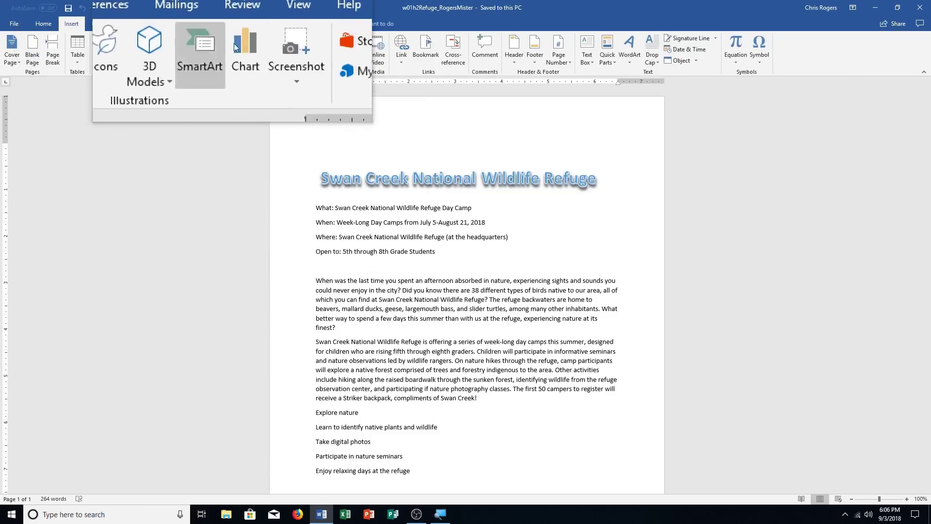
click(537, 52)
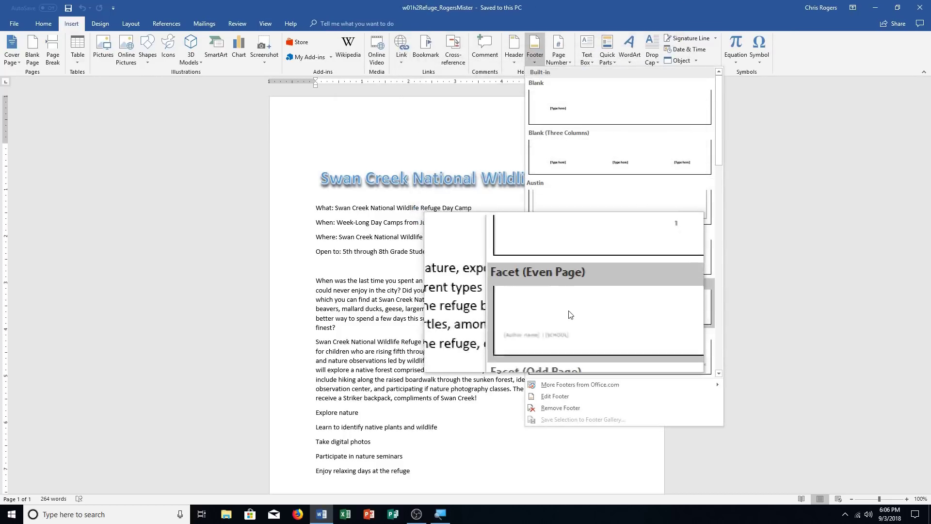
click(557, 398)
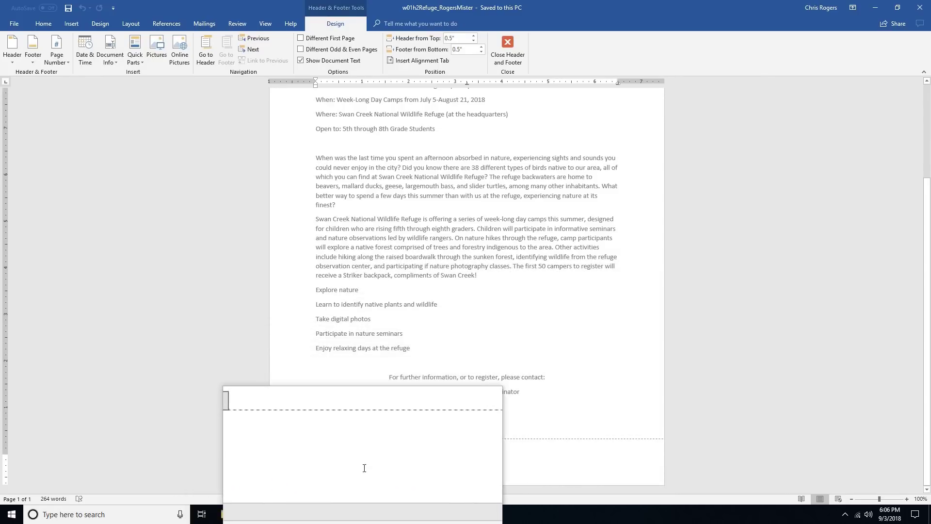
text(U.S. Fish and Wi)
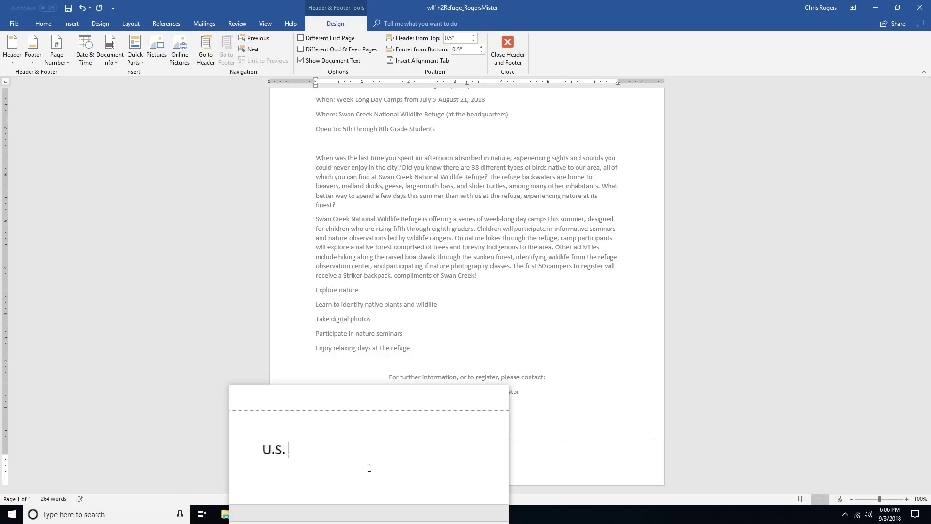
text(ldl)
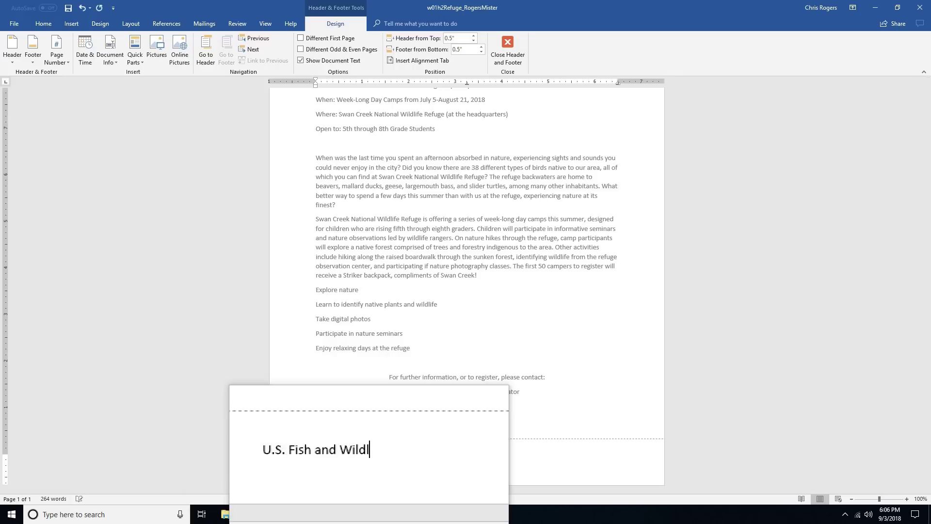
text(ife Service)
key(Return)
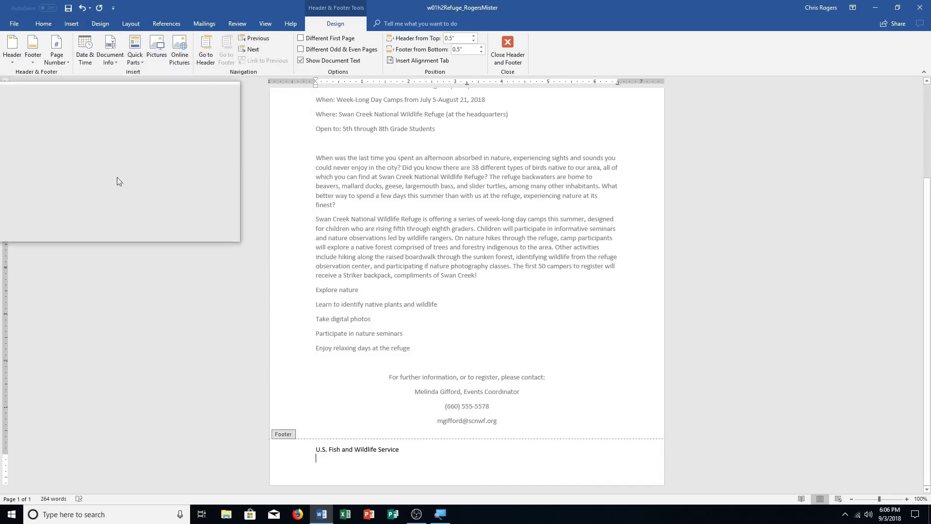
Step: Insert the document's file name on the second line of the footer and return to the body text
click(119, 53)
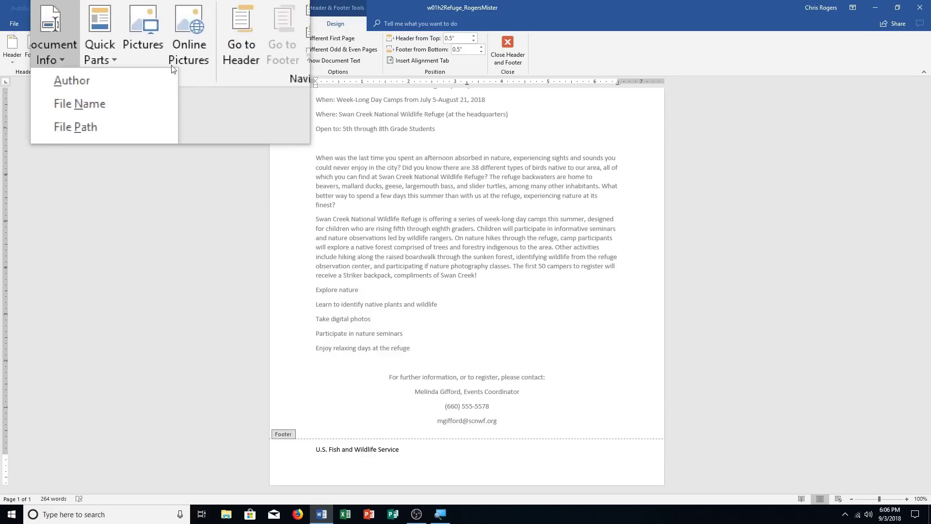
click(181, 76)
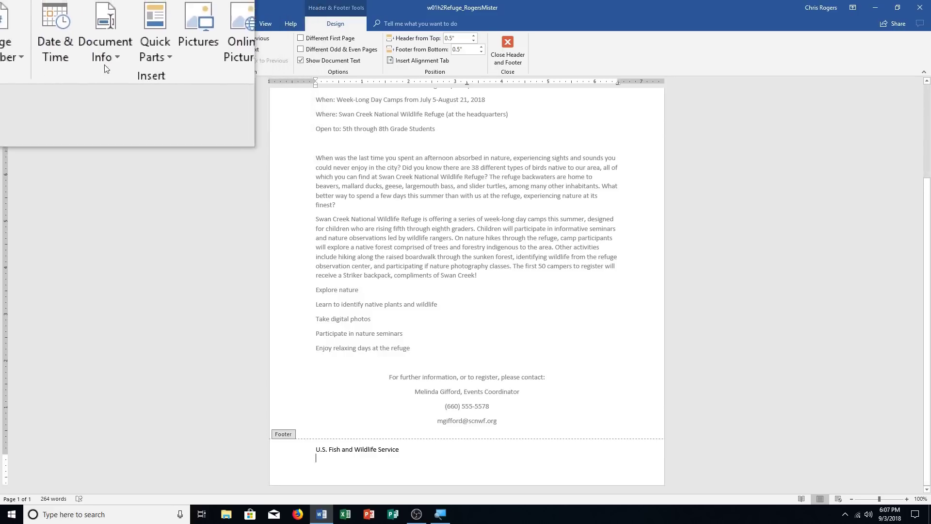
click(107, 59)
click(121, 86)
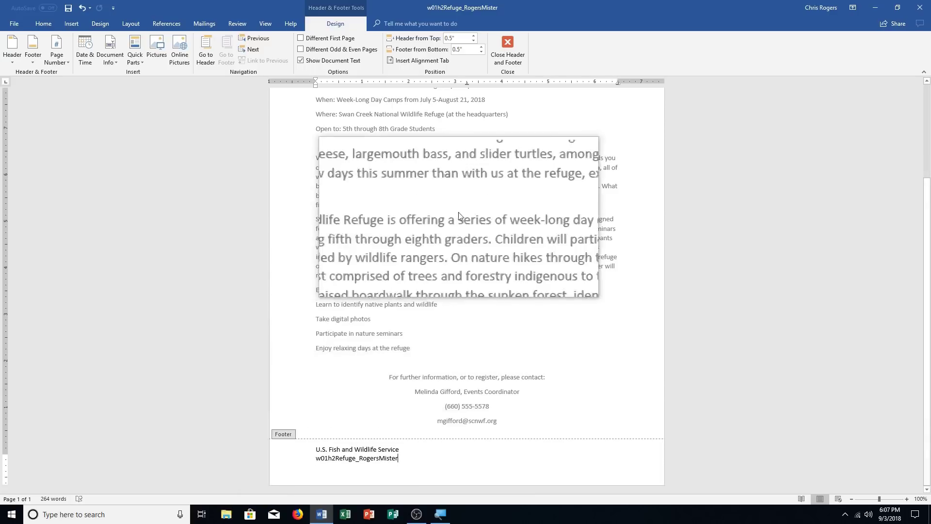
click(506, 55)
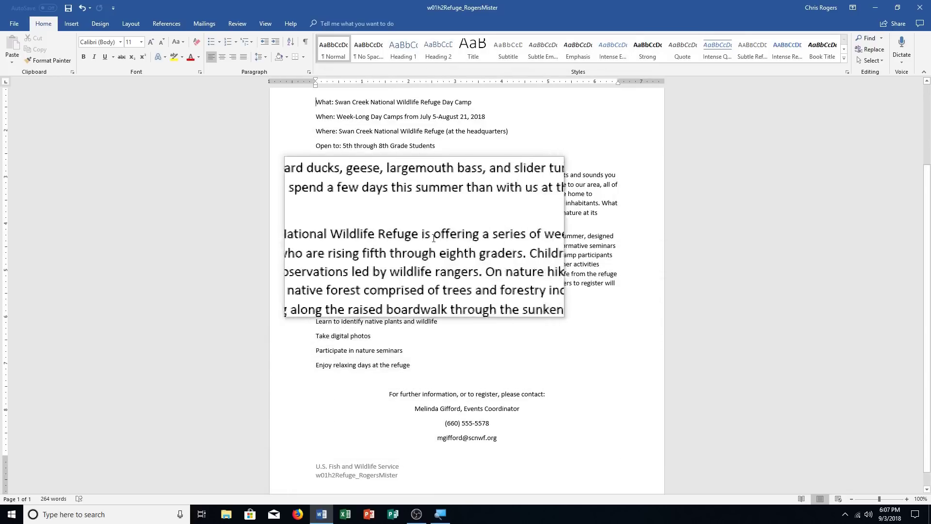
Step: Insert "The series of wildlife camps will begin on June 15, with the last camp ending on August 6." after "eighth graders." and save the document
click(479, 250)
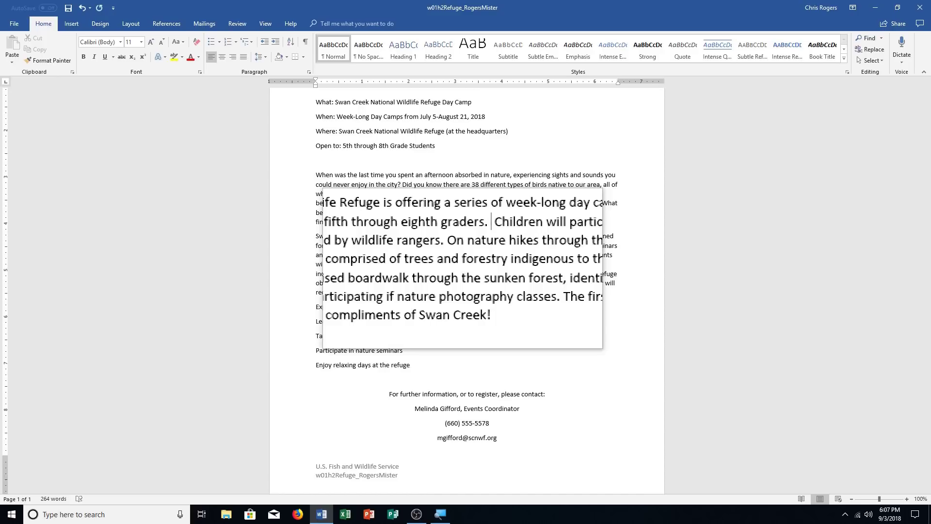
text(The series of )
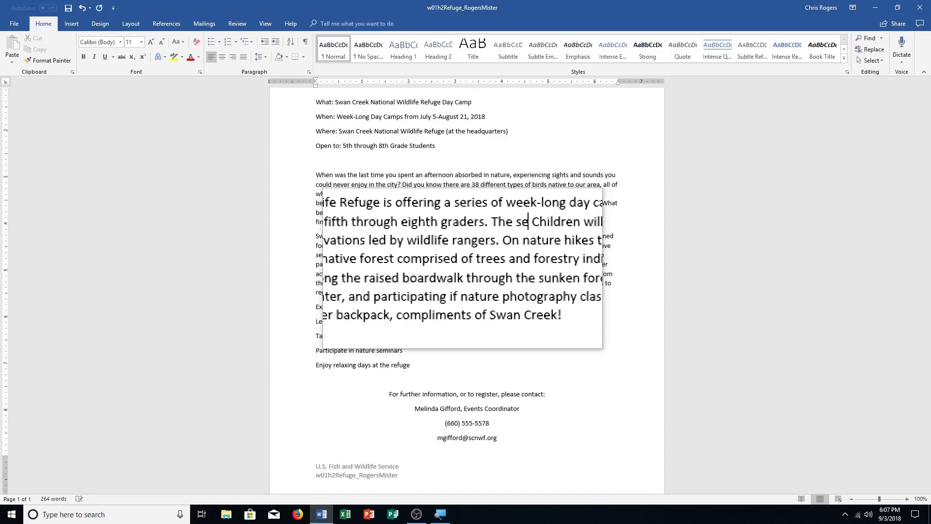
text(wildlif)
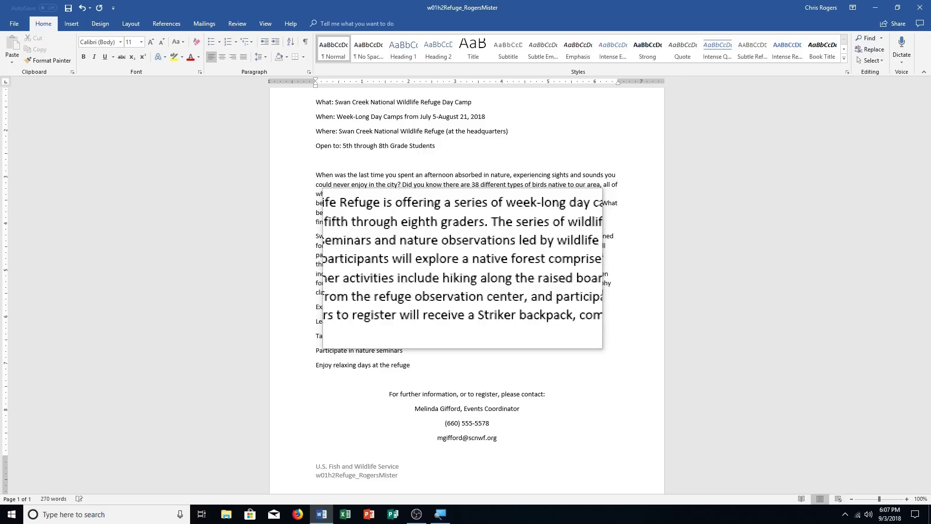
text(e egin)
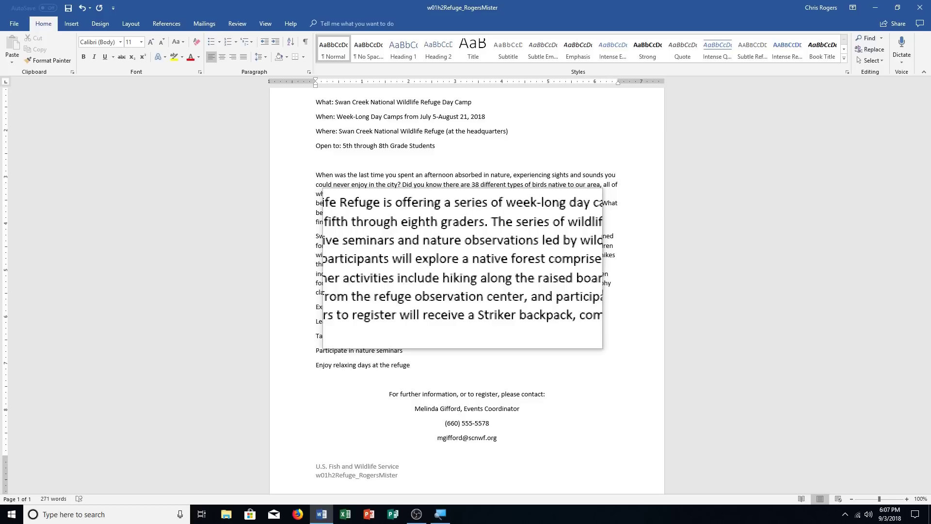
text(on )
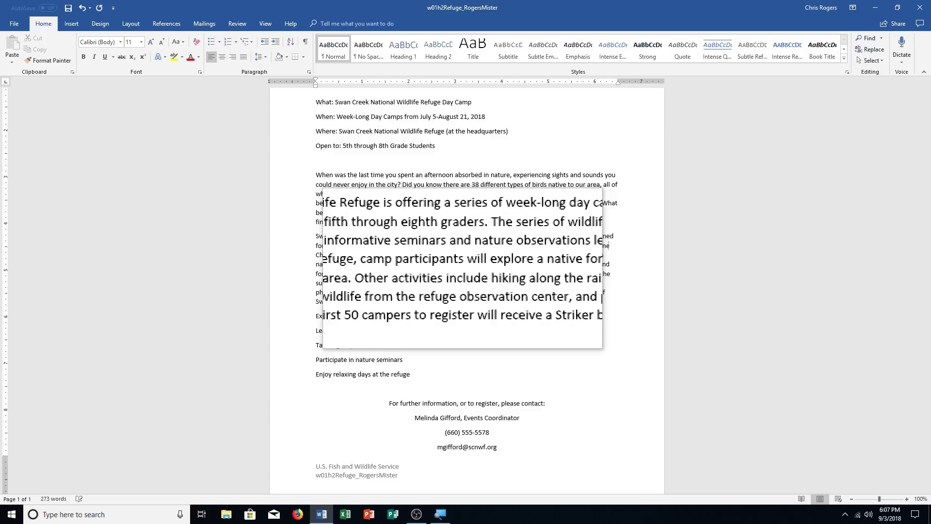
text(5)
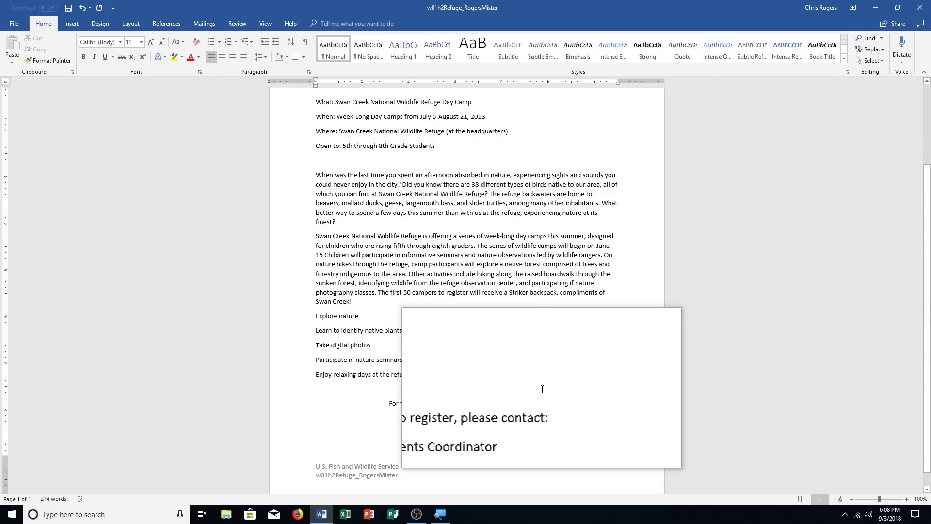
text(, with the last)
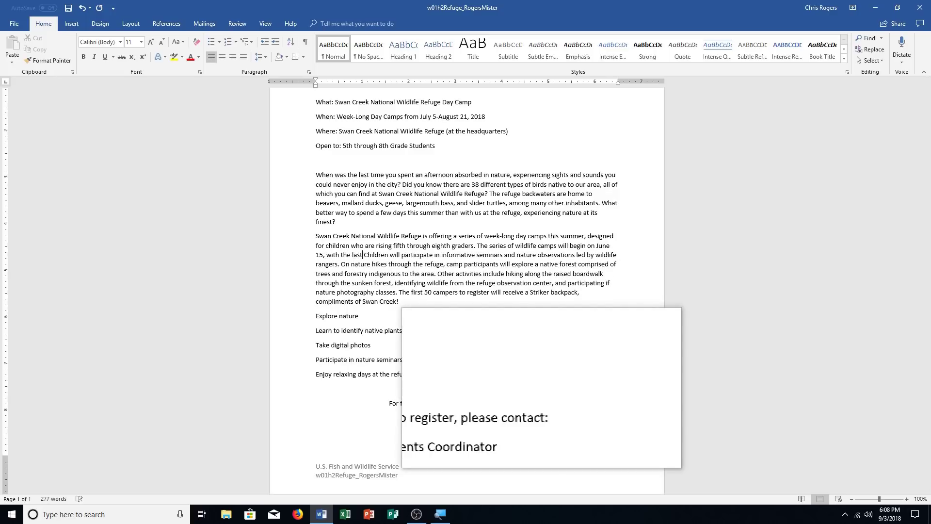
text( ca)
text(mp ending)
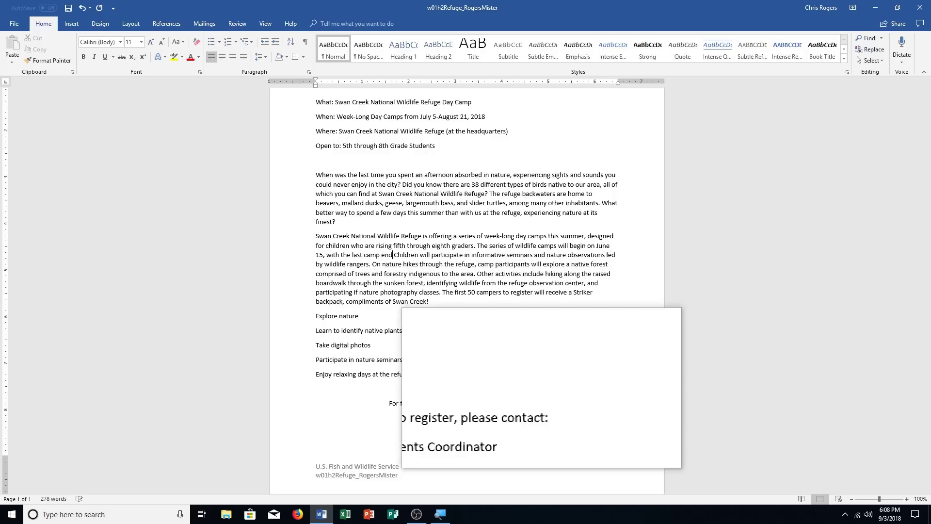
text( on August 6.)
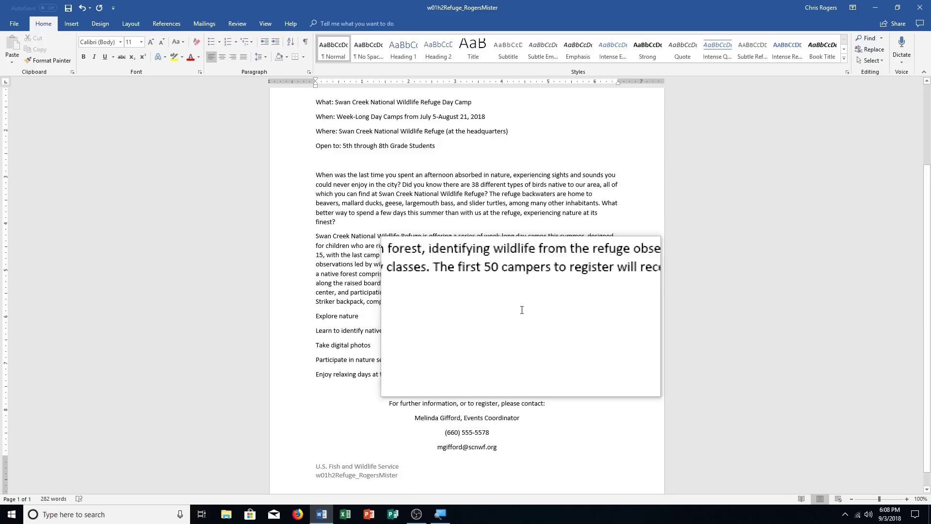
drag(478, 238, 439, 256)
click(439, 255)
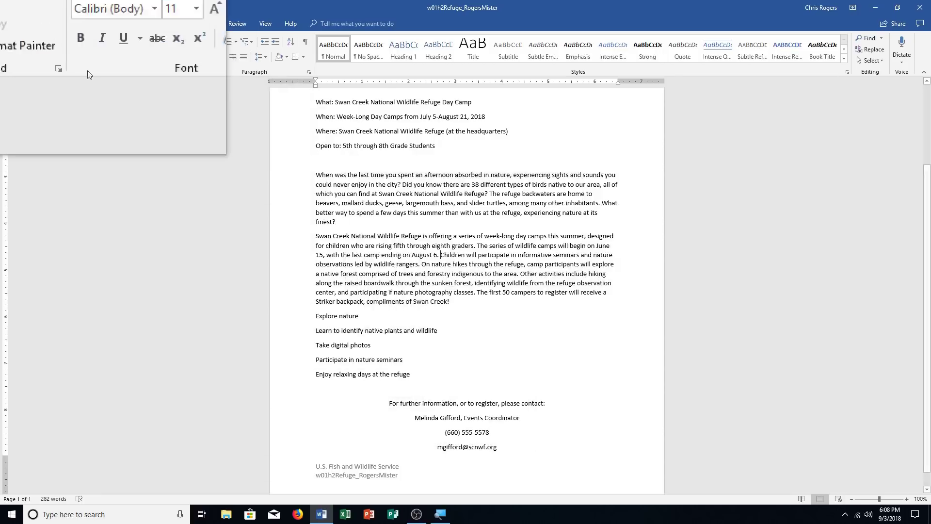
click(68, 9)
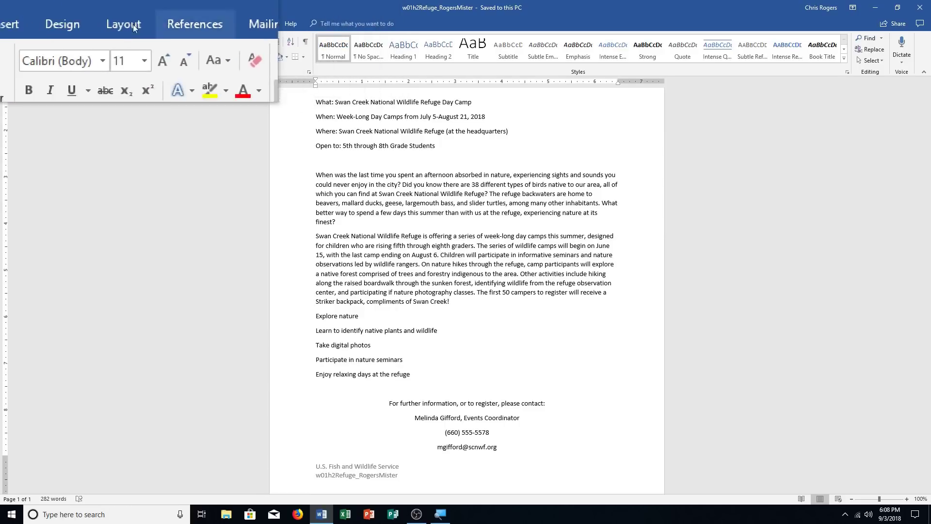
Step: Apply the Narrow margin preset, with 0.5" margins on all sides, to the document
click(134, 28)
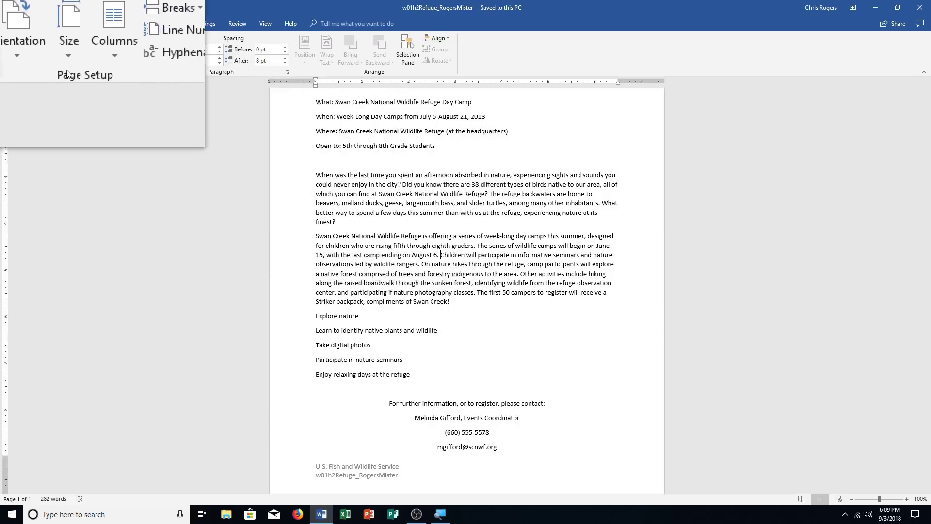
click(11, 59)
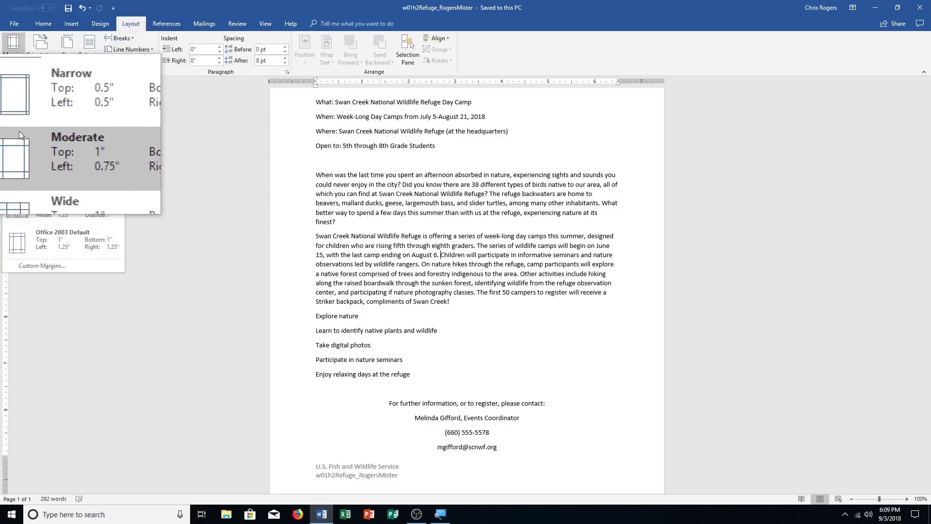
click(18, 111)
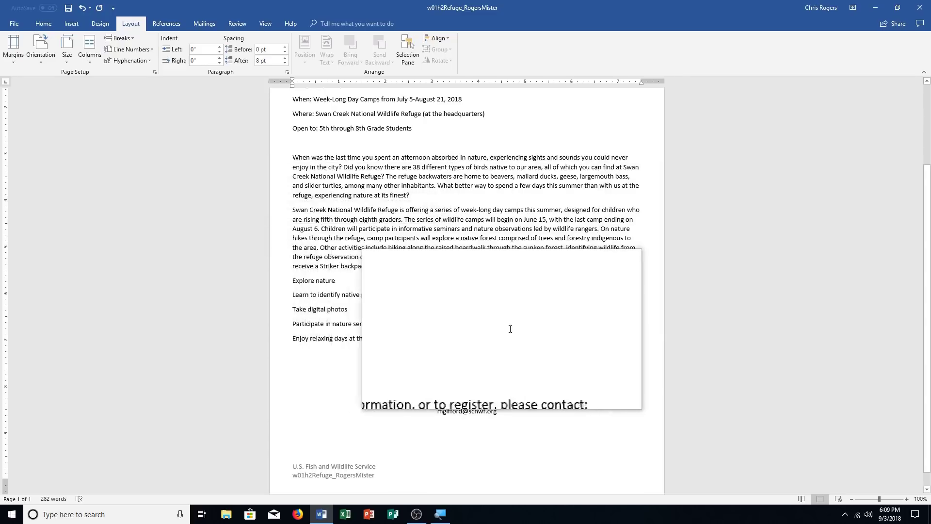
scroll(509, 329, up, 2)
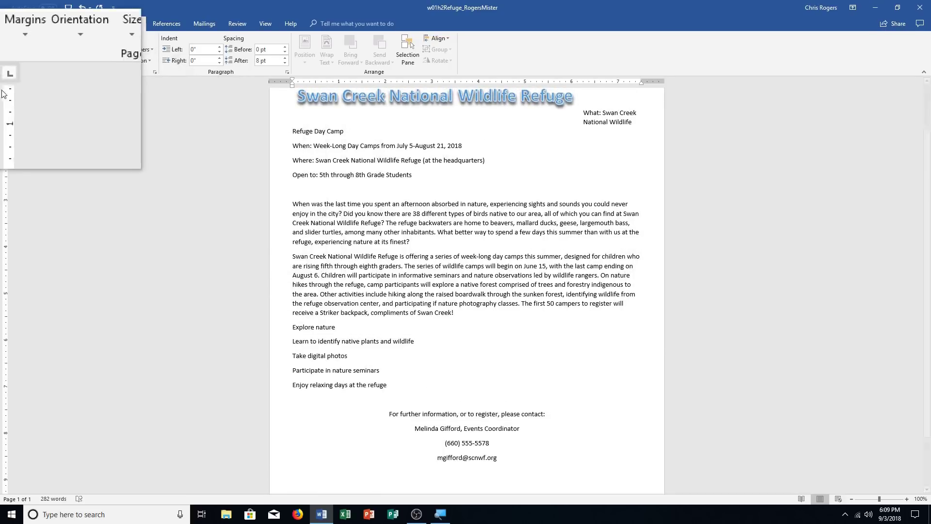
Step: Set custom left and right page margins of 1" for the whole document
click(10, 55)
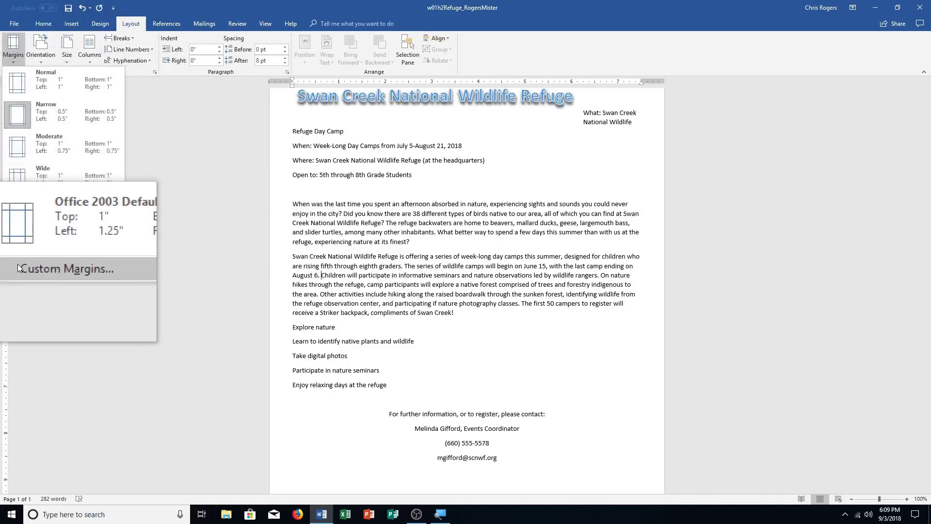
click(18, 233)
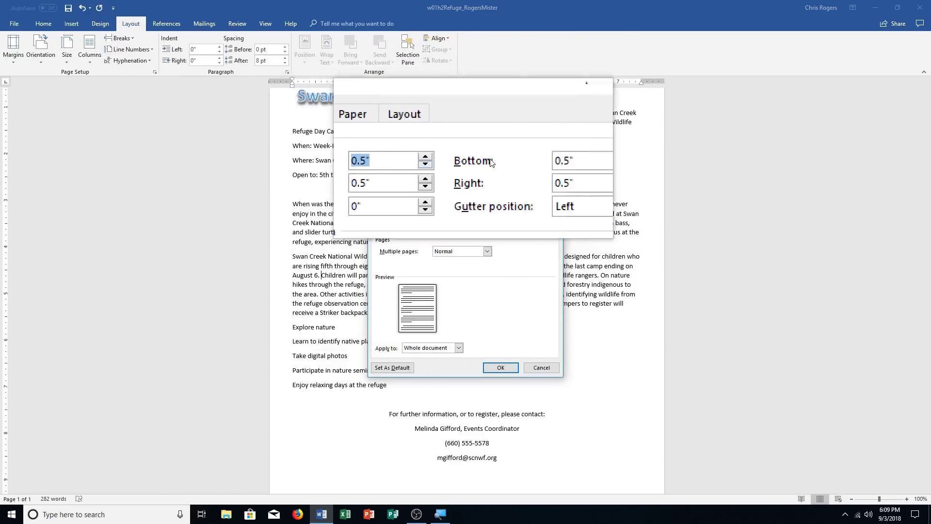
click(429, 172)
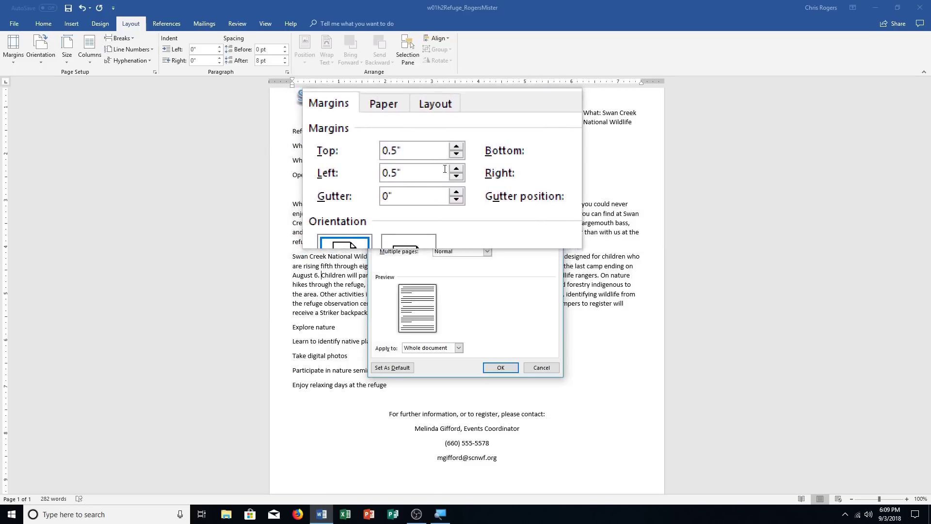
click(450, 171)
click(451, 171)
click(450, 170)
click(450, 171)
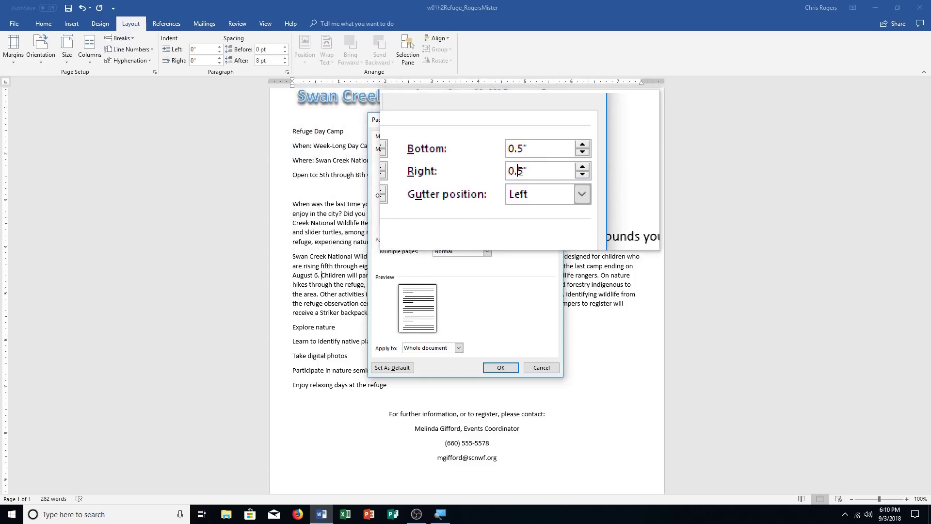
click(522, 171)
key(BackSpace)
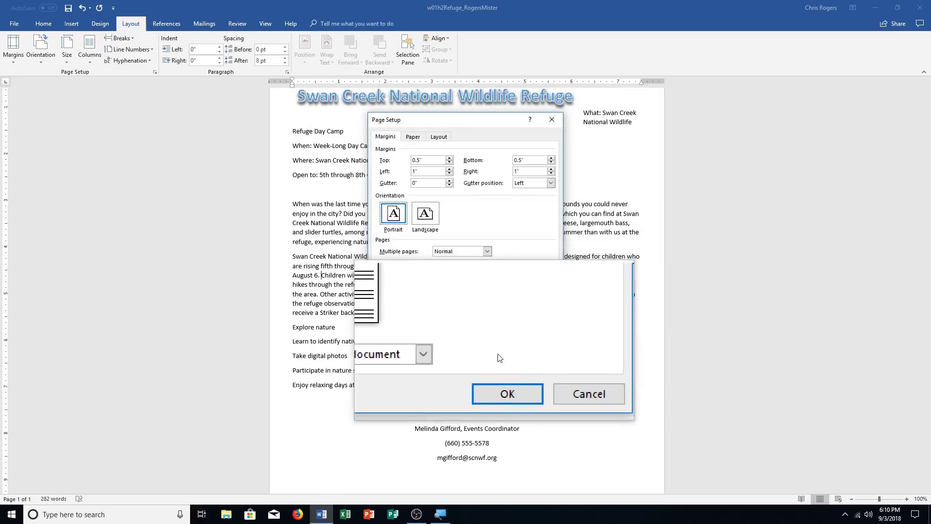
click(500, 370)
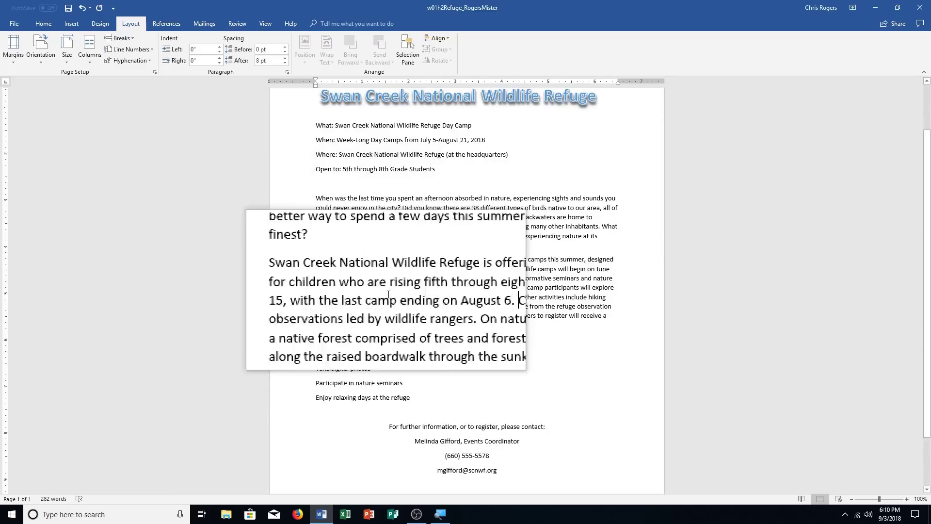
Step: Display the flyer as one whole page and save the document
scroll(390, 297, up, 2)
scroll(388, 302, down, 3)
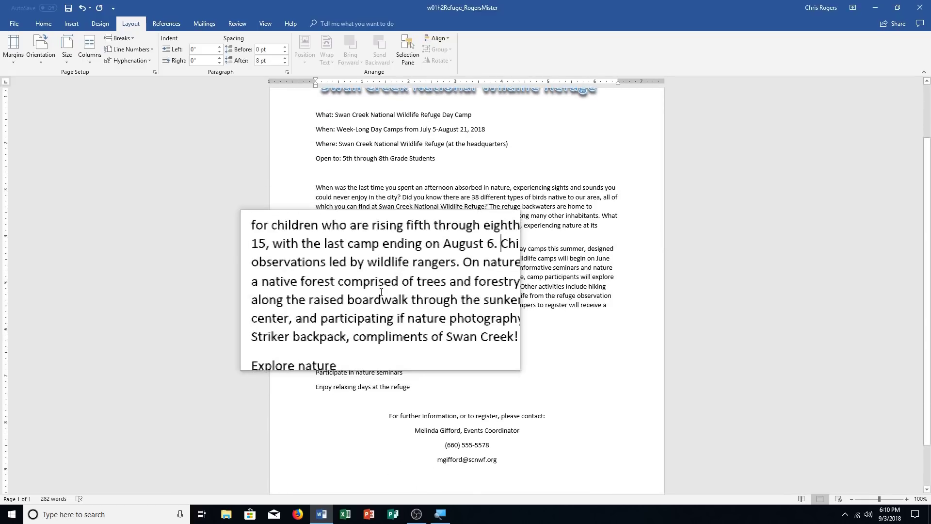
click(266, 24)
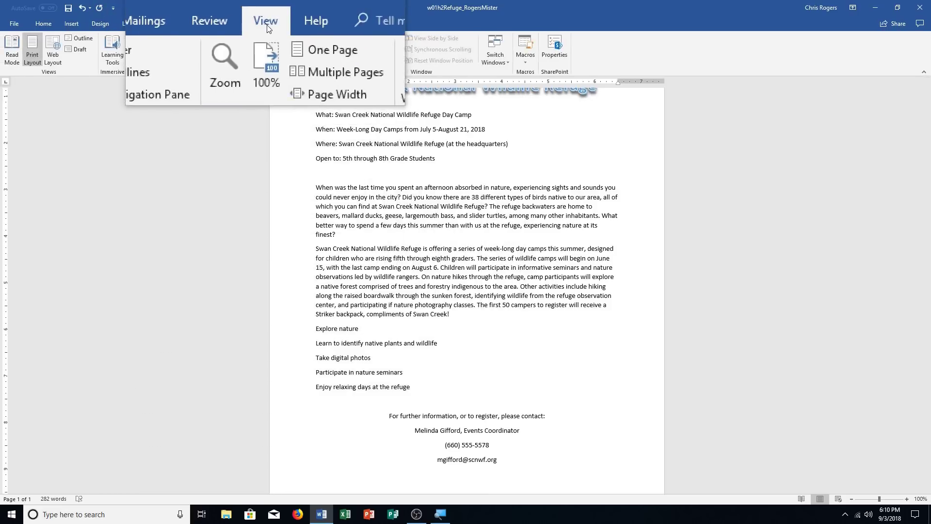
click(293, 39)
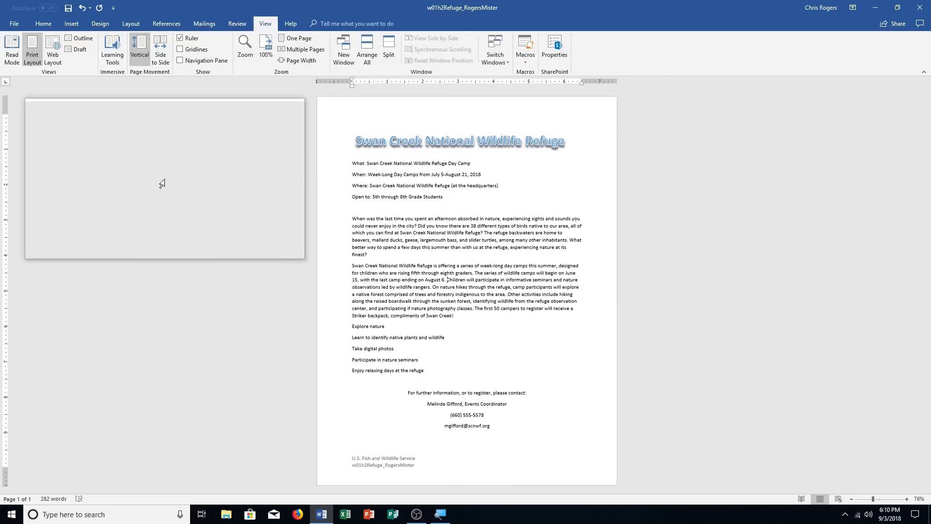
click(68, 8)
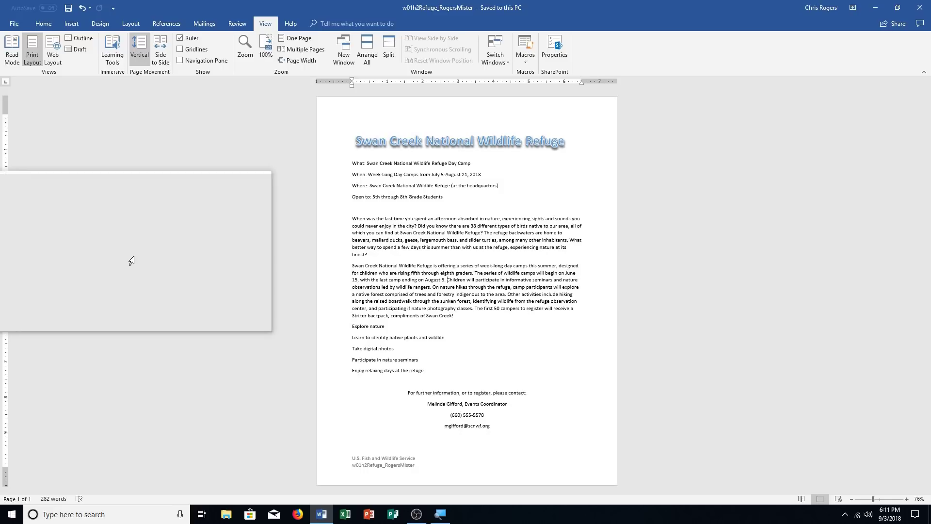
Step: Return the document view to 100% zoom and show the nonprinting formatting marks
drag(132, 264, 158, 274)
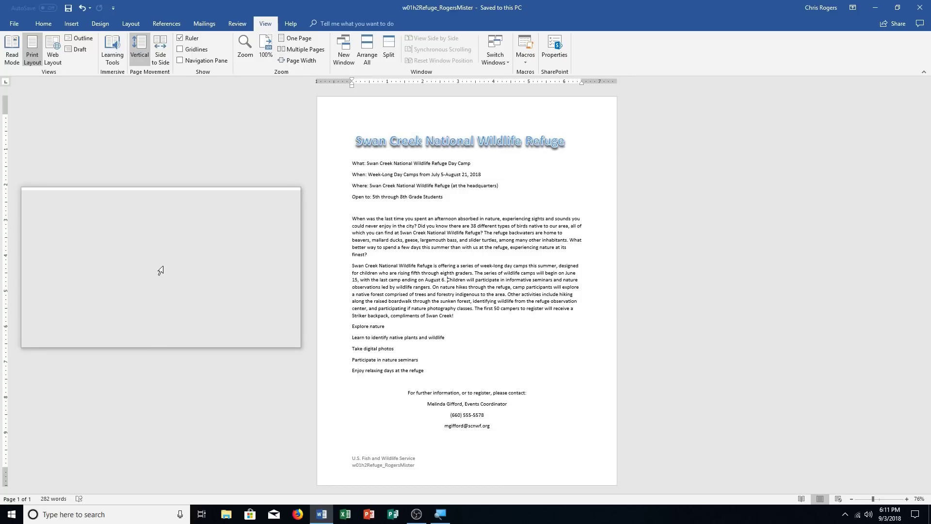
click(265, 50)
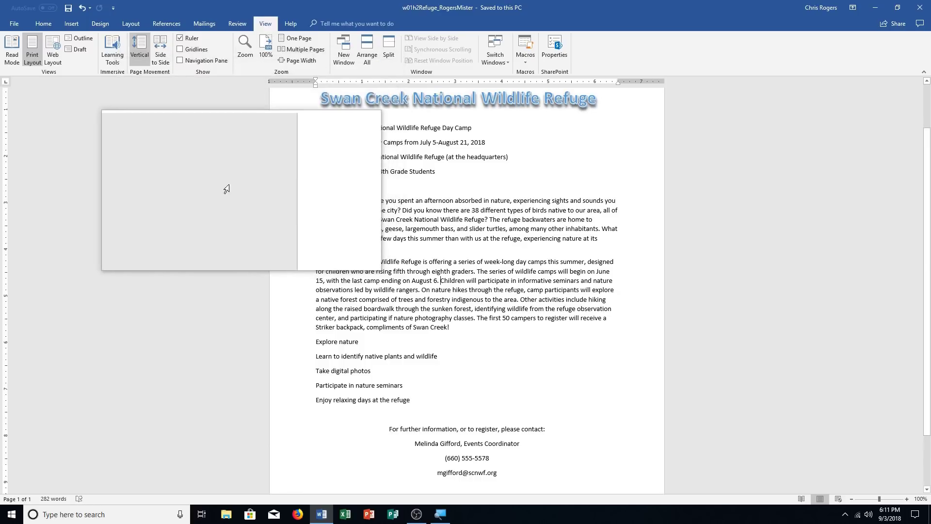
click(43, 23)
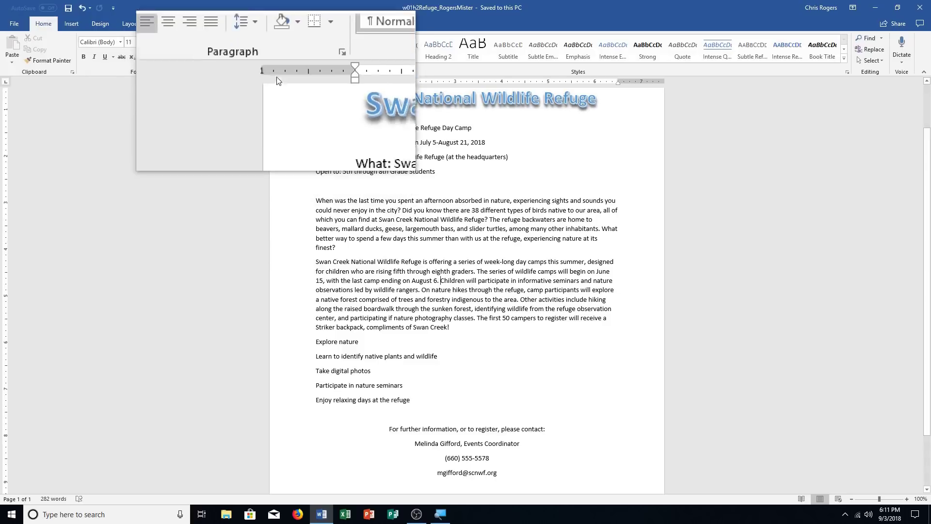
click(304, 42)
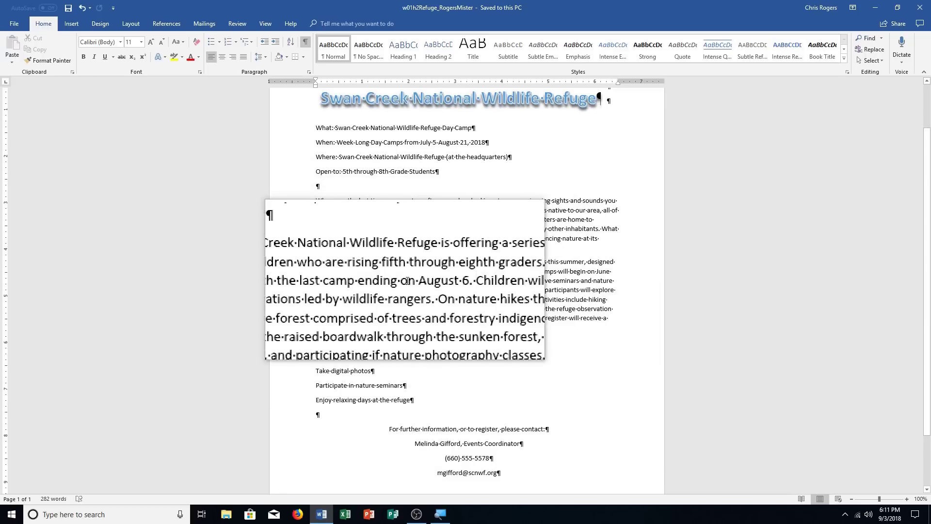
Step: Delete the paragraph starting "Swan Creek National Wildlife Refuge is offering" and the activity lines from "Explore nature" through "Enjoy relaxing days at the refuge"
triple_click(407, 284)
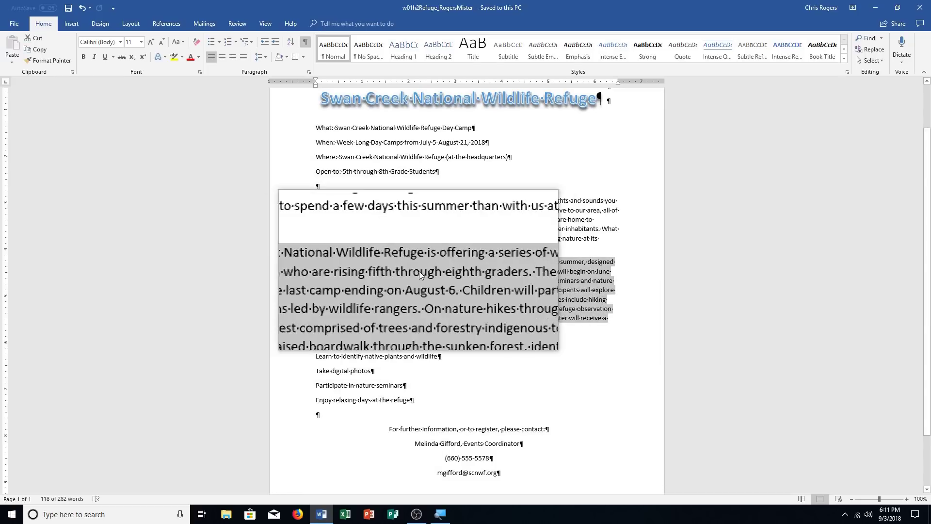
click(421, 271)
double_click(421, 272)
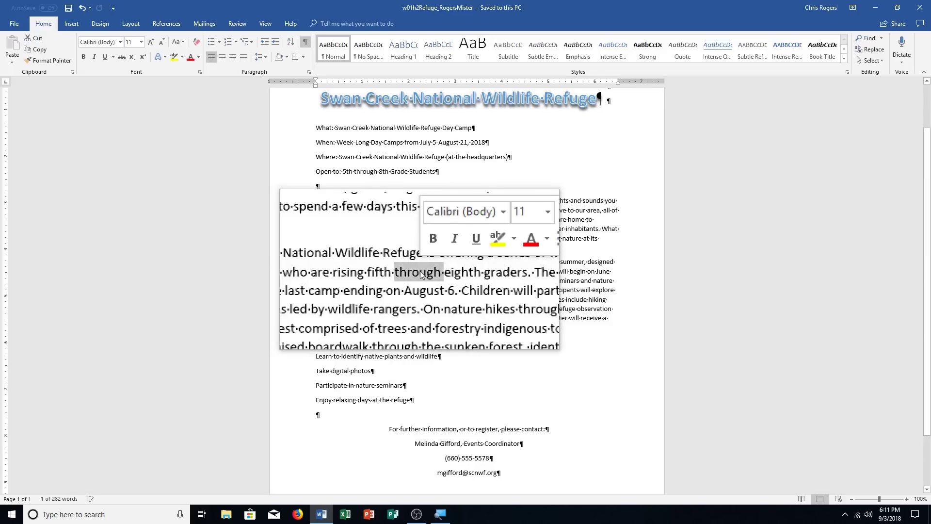
triple_click(421, 274)
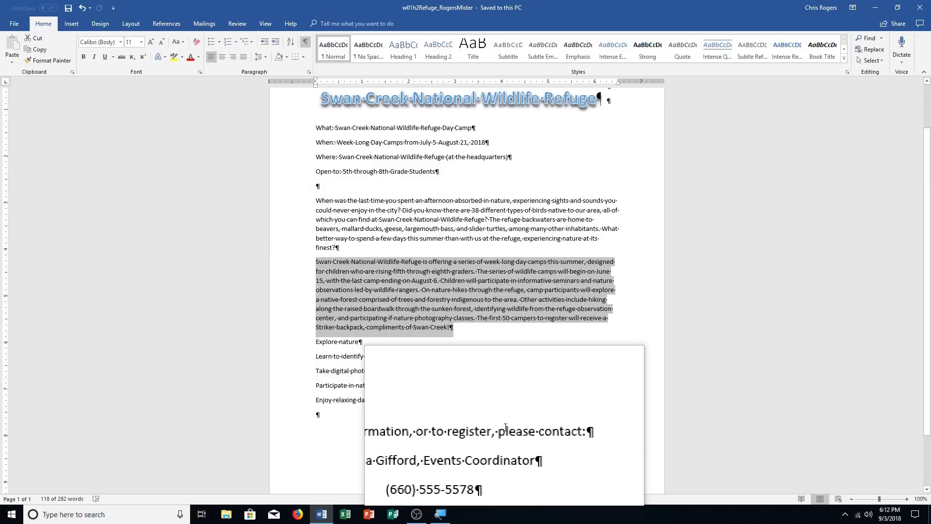
key(Delete)
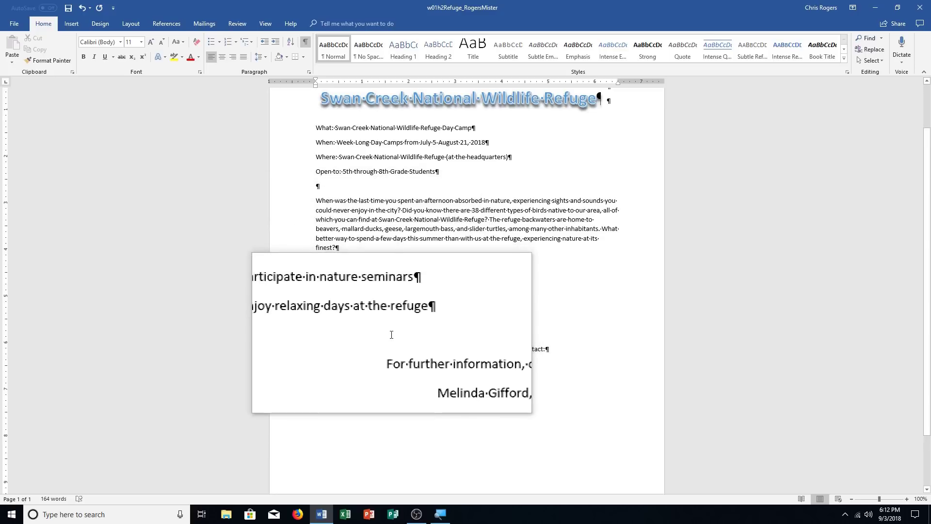
drag(392, 334, 315, 262)
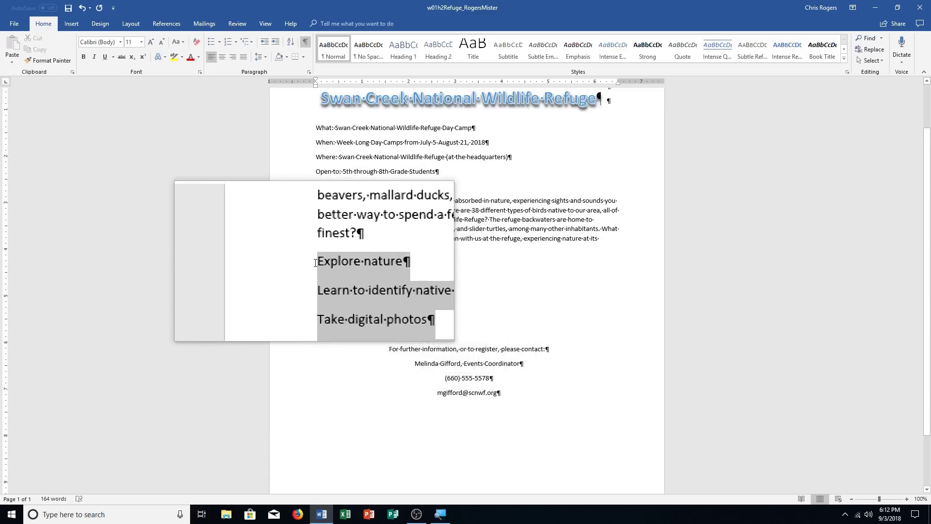
key(Delete)
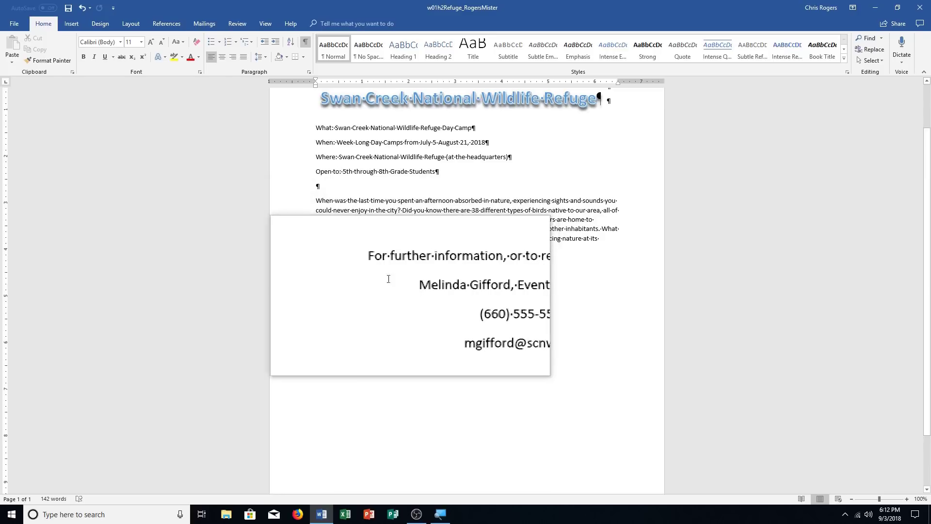
Step: Save a copy of the document in Documents, replacing "Refuge" with "Flyer" in the file name
click(13, 23)
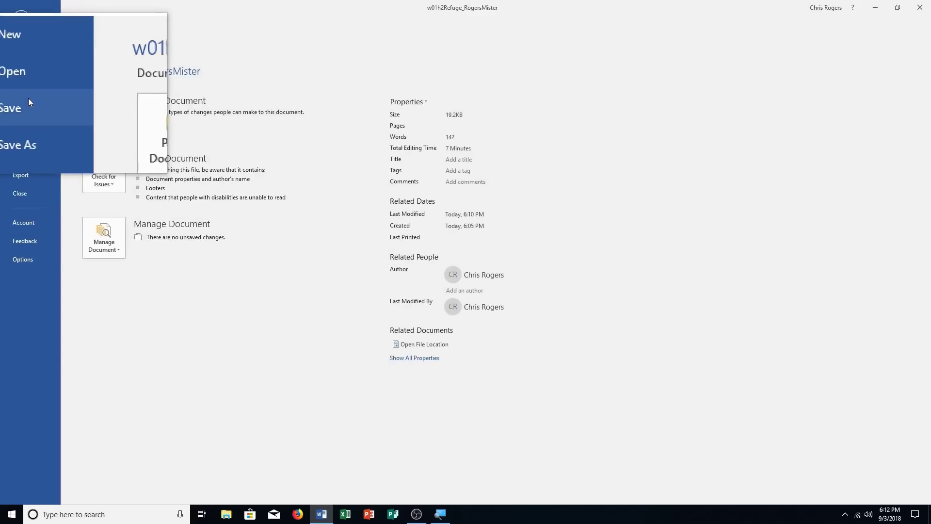
click(22, 118)
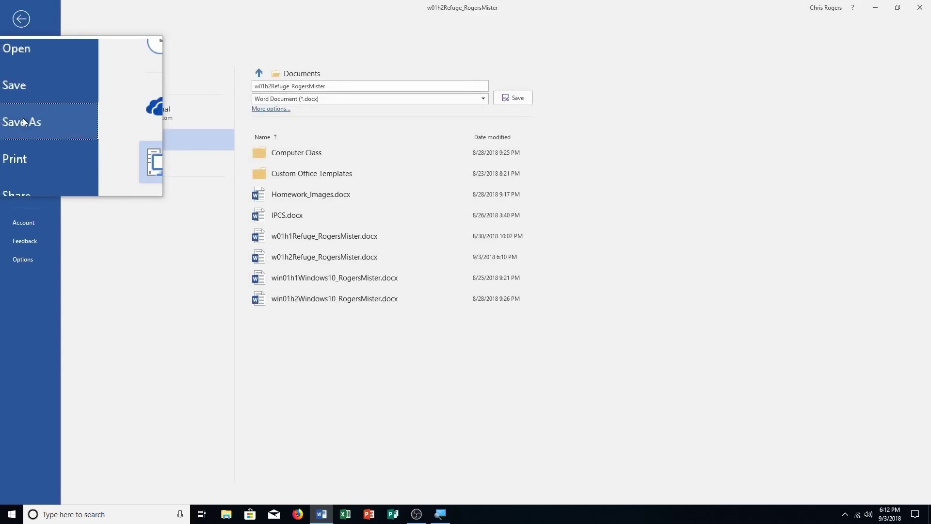
click(282, 90)
click(280, 87)
double_click(280, 86)
click(286, 86)
click(290, 87)
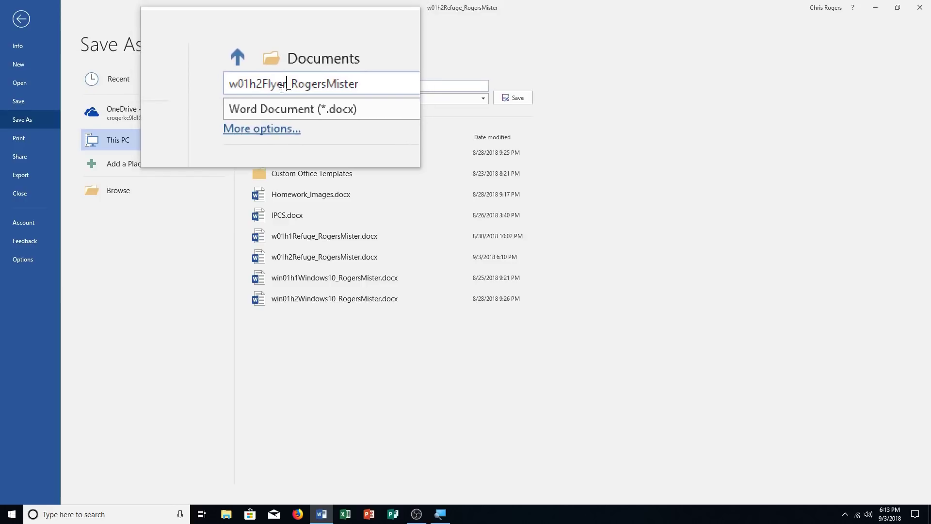
click(515, 101)
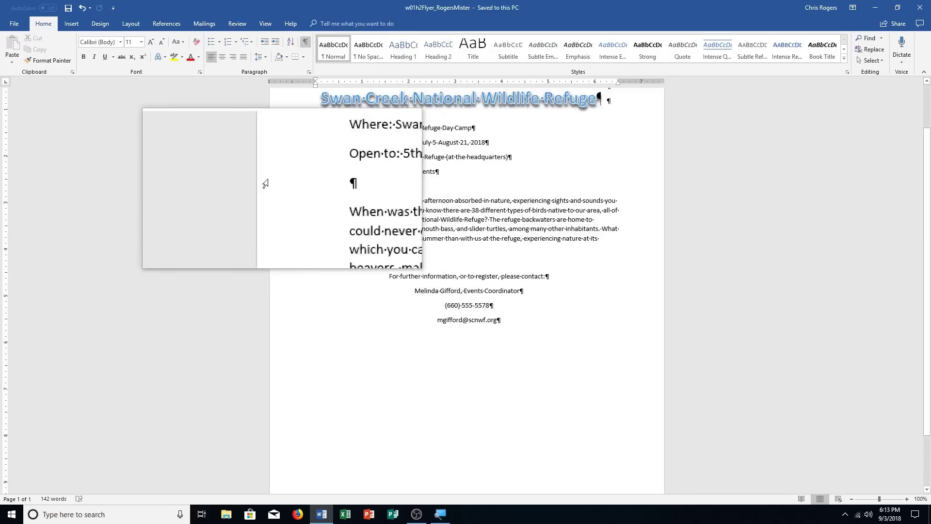
Step: Try landscape orientation for the flyer and view it as one whole page
click(130, 20)
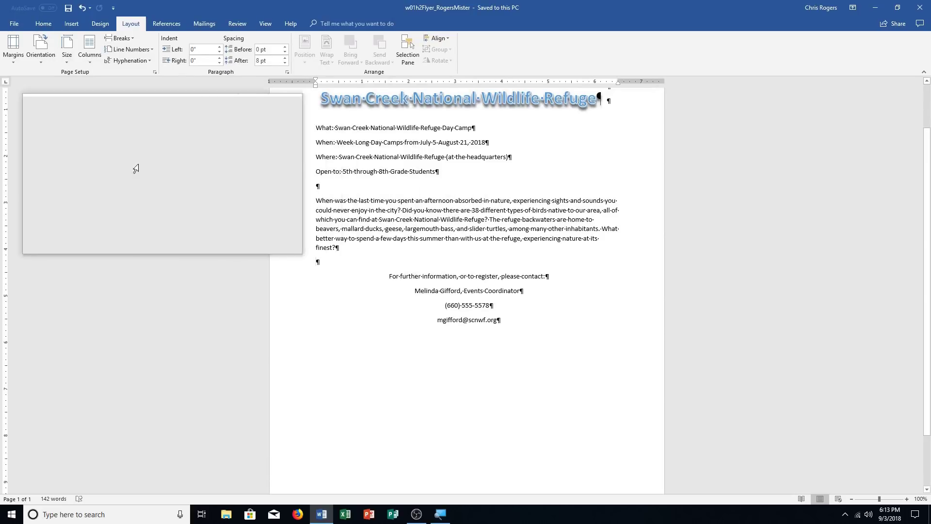
click(41, 62)
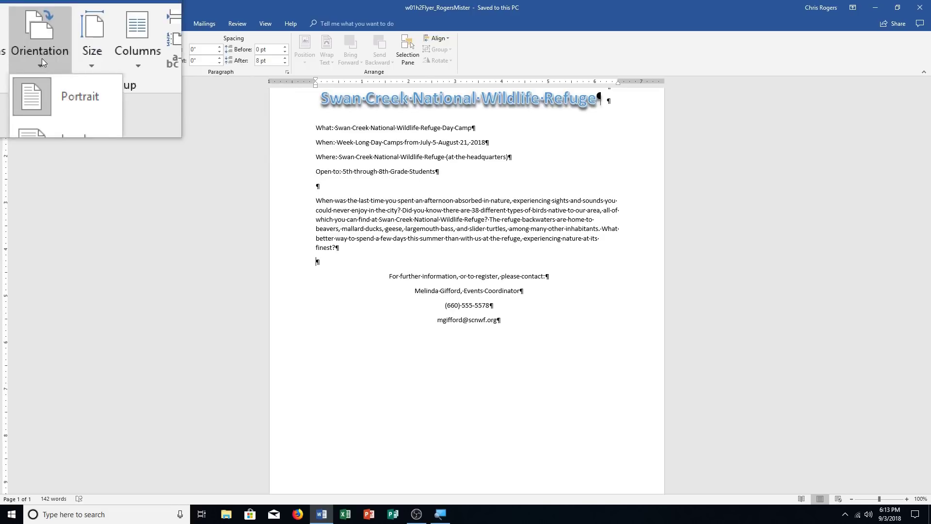
click(55, 102)
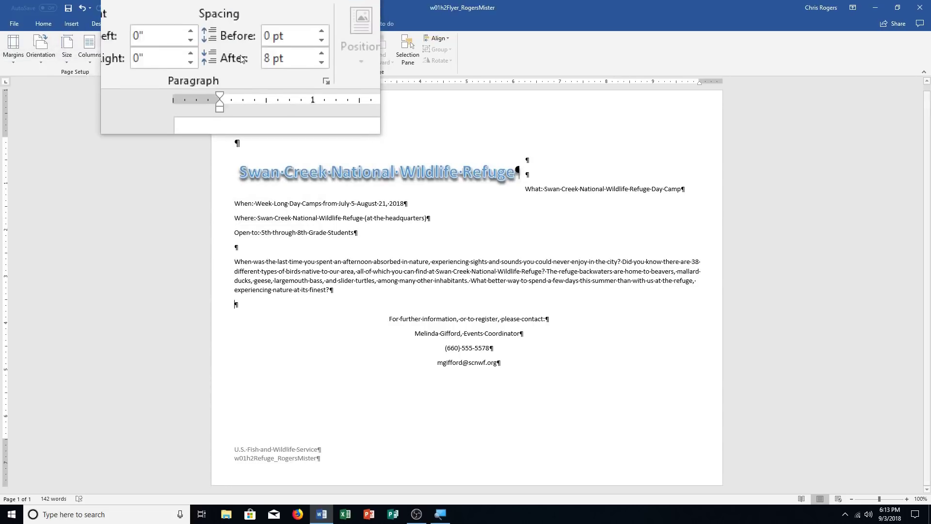
click(273, 26)
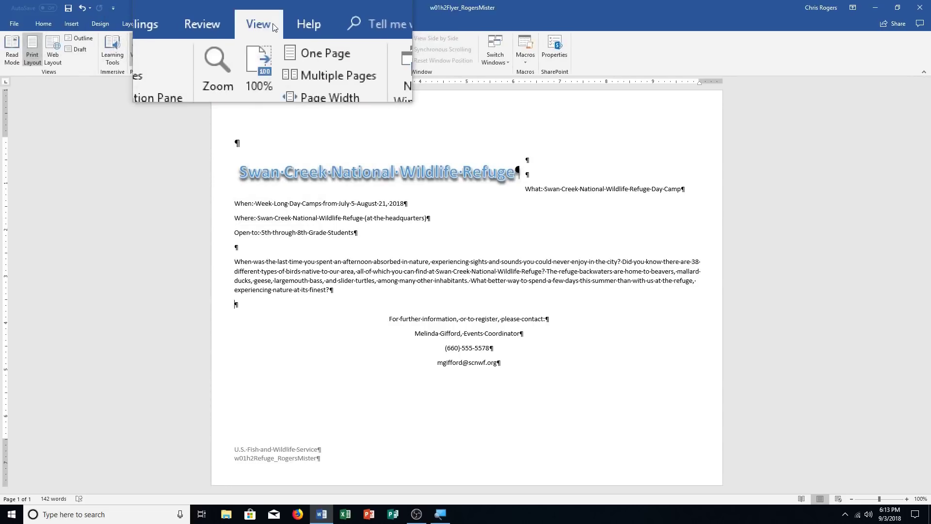
click(306, 43)
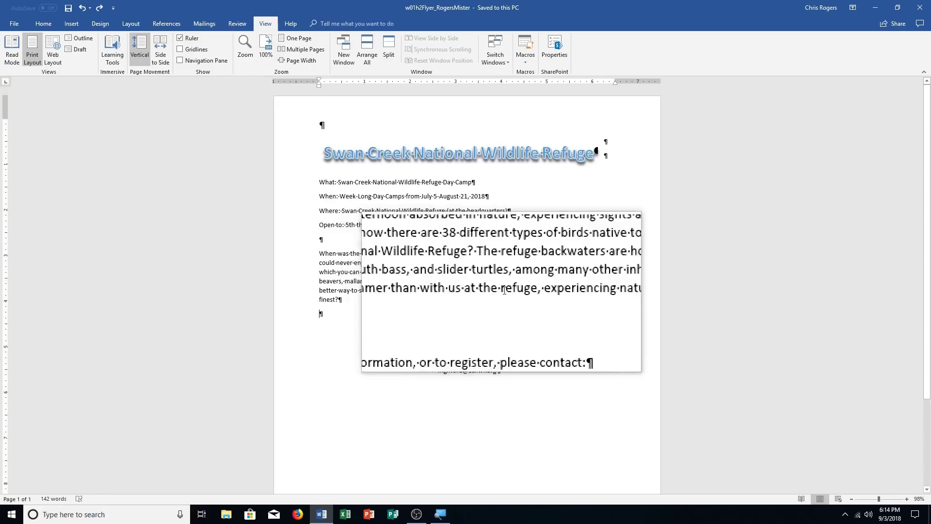
Step: Delete both lines of text from the page footer and return to the body text at 100% zoom
click(260, 48)
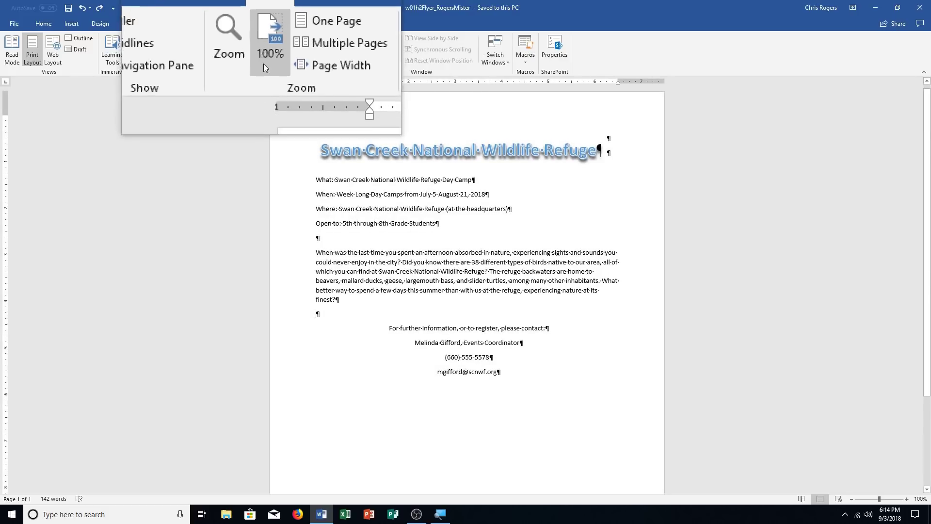
scroll(497, 390, down, 4)
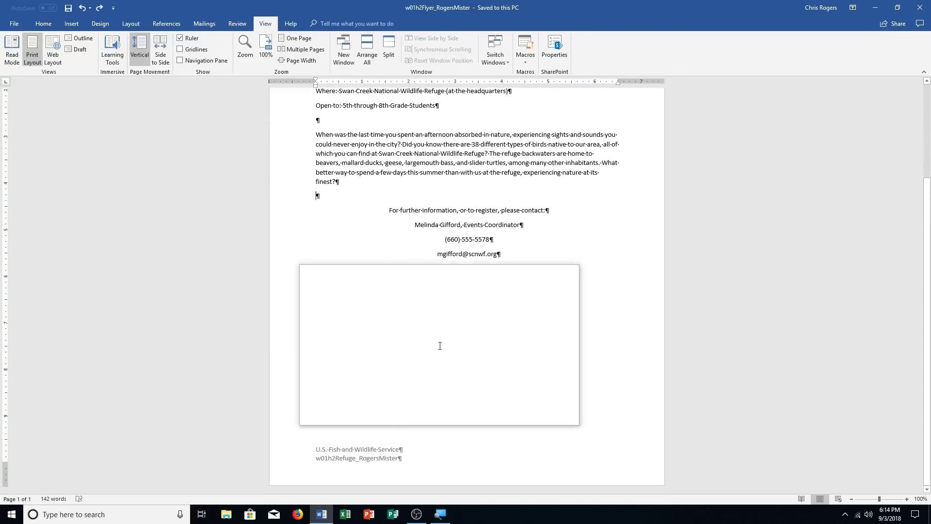
double_click(373, 464)
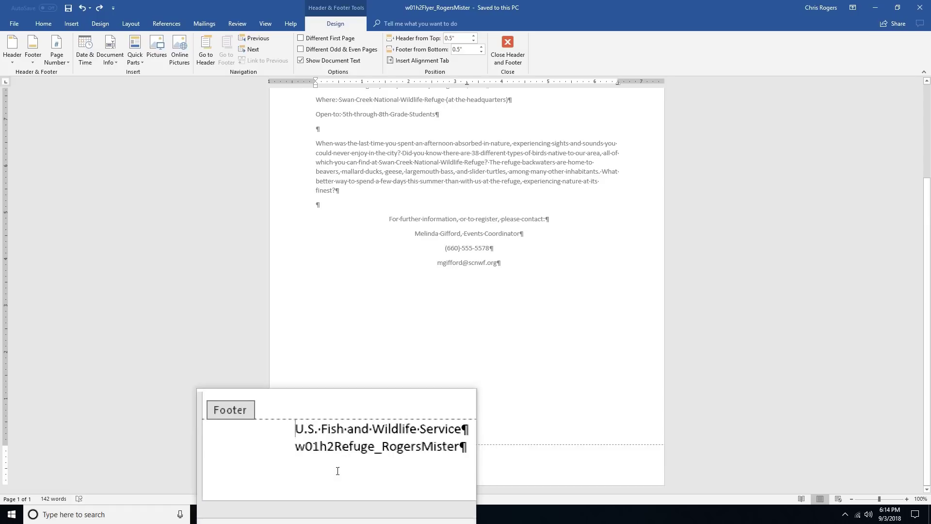
drag(412, 461, 312, 451)
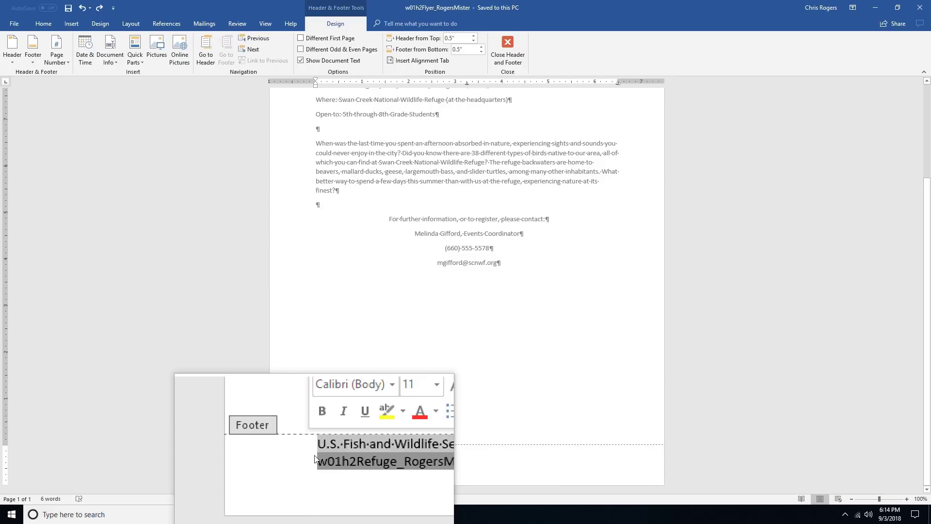
key(Delete)
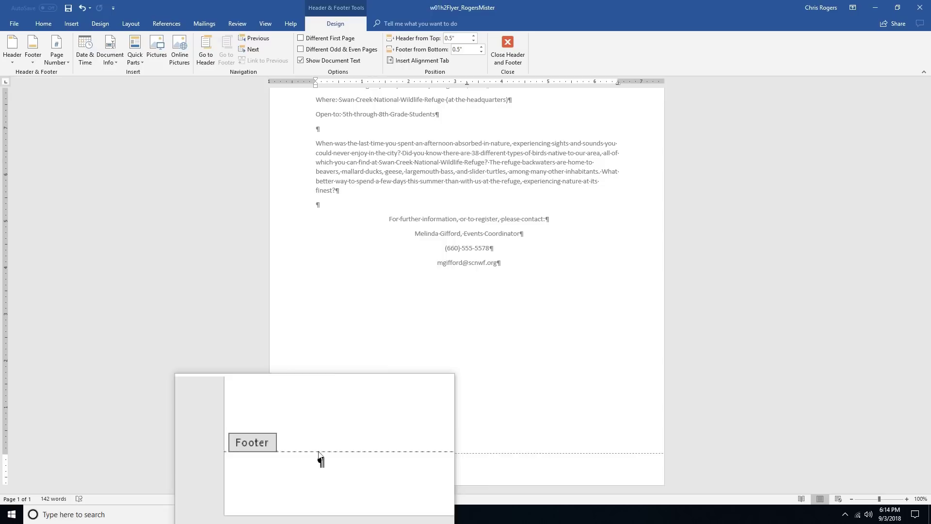
double_click(443, 304)
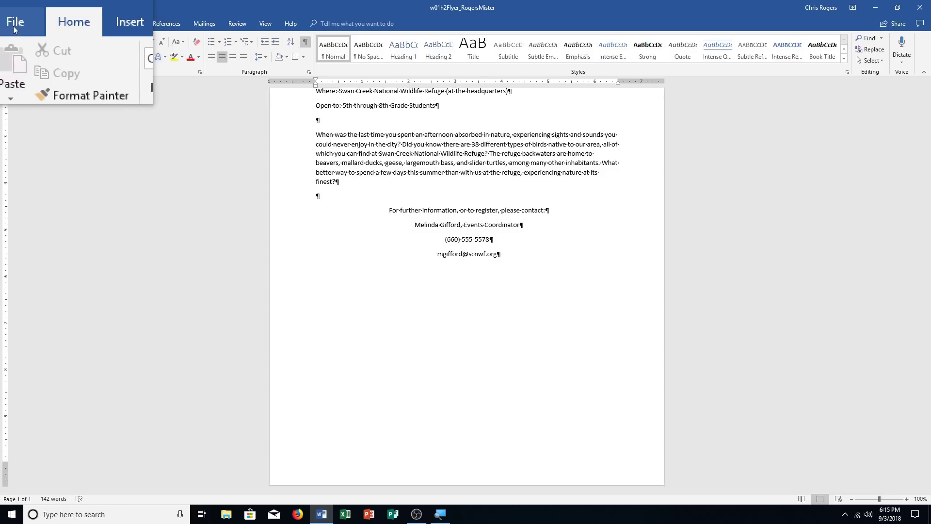
Step: Print the flyer with Microsoft Print to PDF, saving it in Documents as "w01h2Flyer_" plus the author's name
click(13, 26)
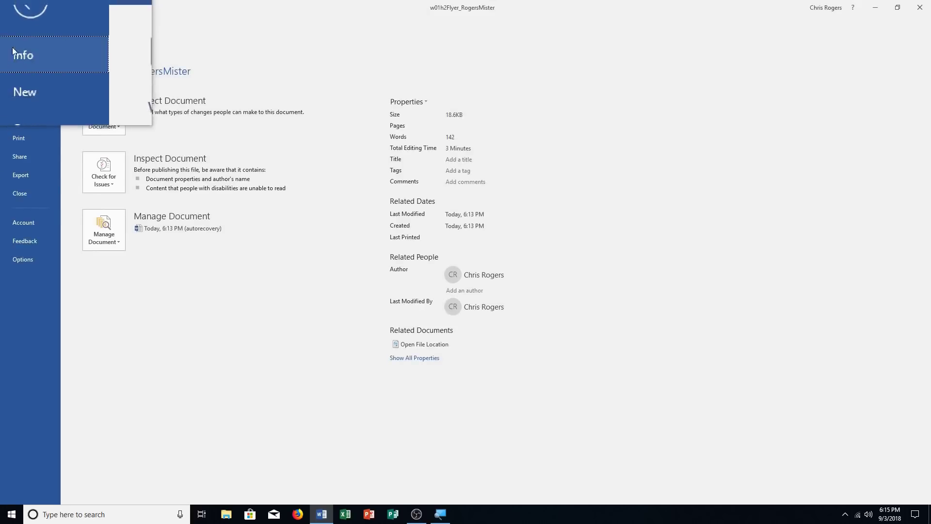
click(23, 136)
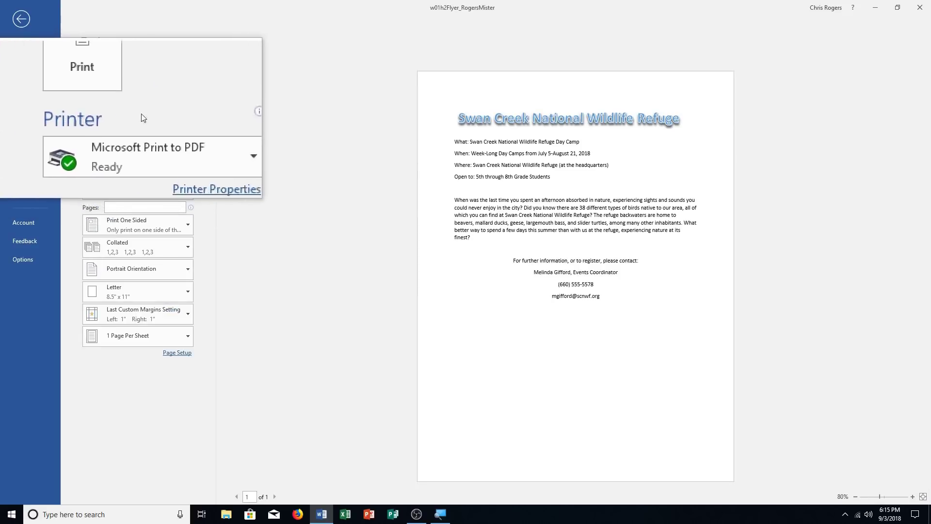
click(147, 137)
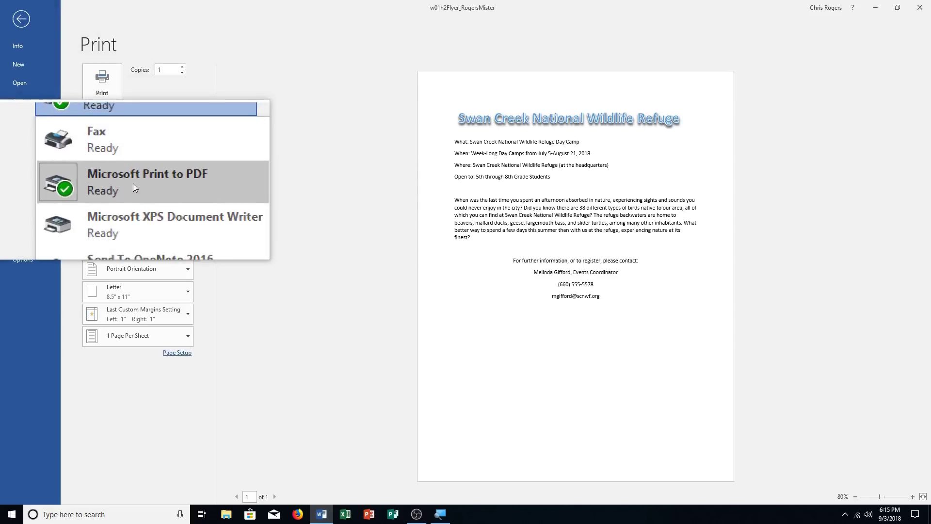
click(156, 179)
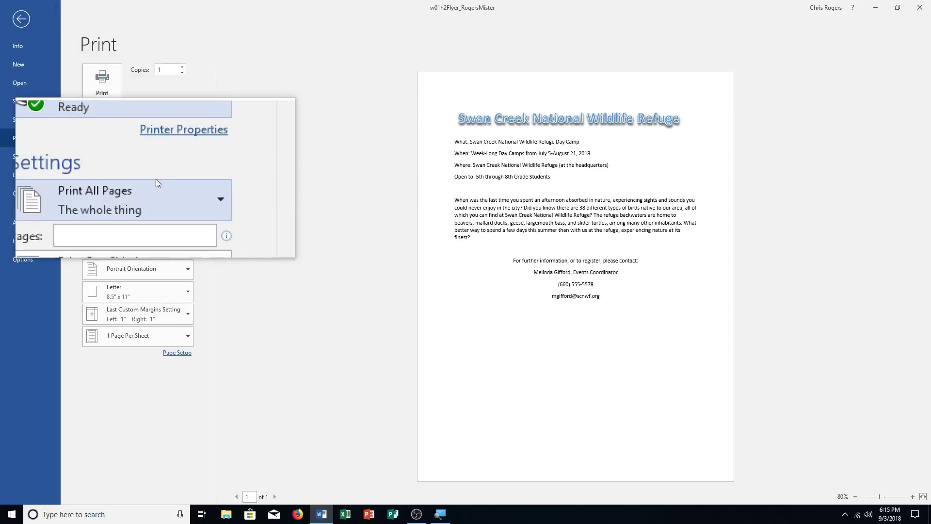
click(102, 90)
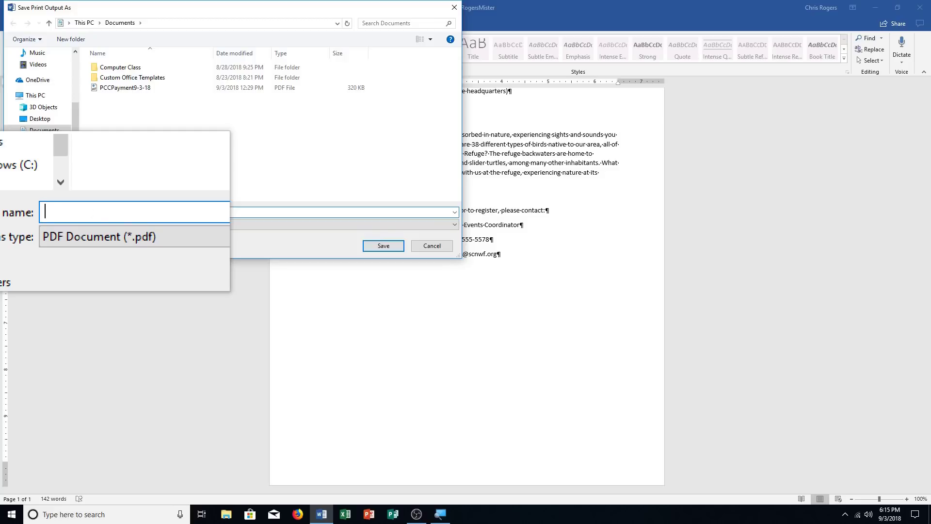
text(w01)
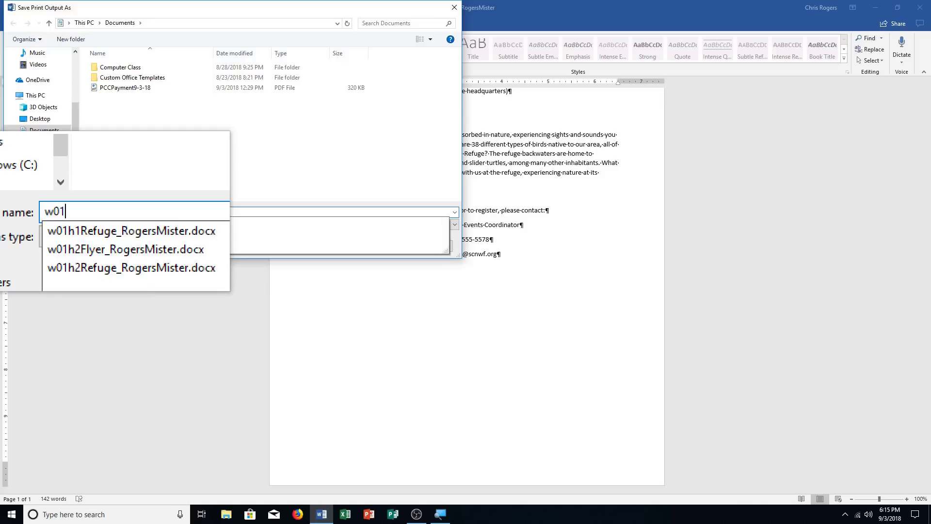
text(h2Flyer_RogersMister)
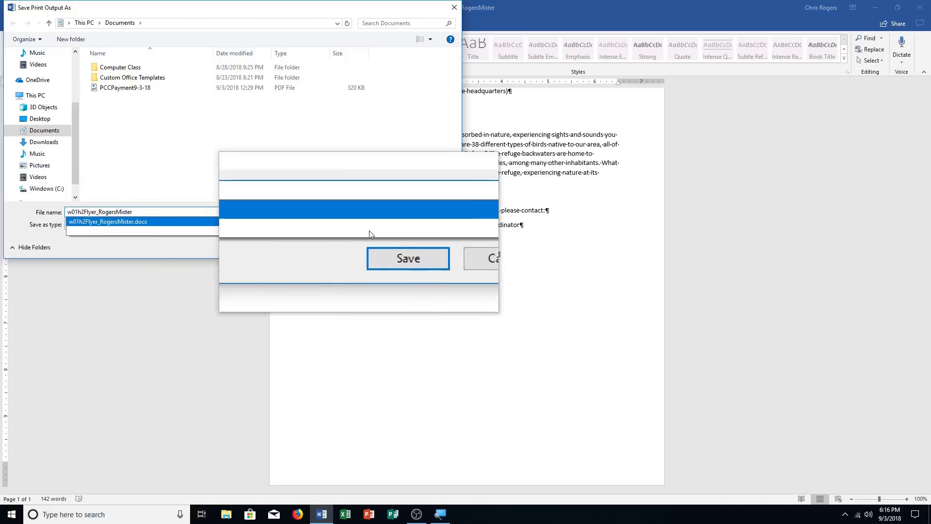
click(383, 246)
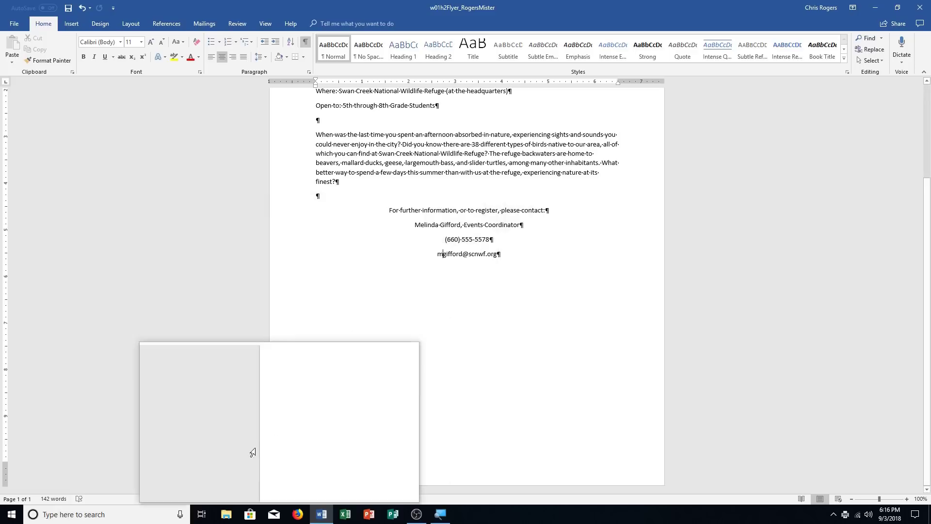
Step: Check the Documents folder in File Explorer for the flyer PDF, then close the folder window
click(250, 515)
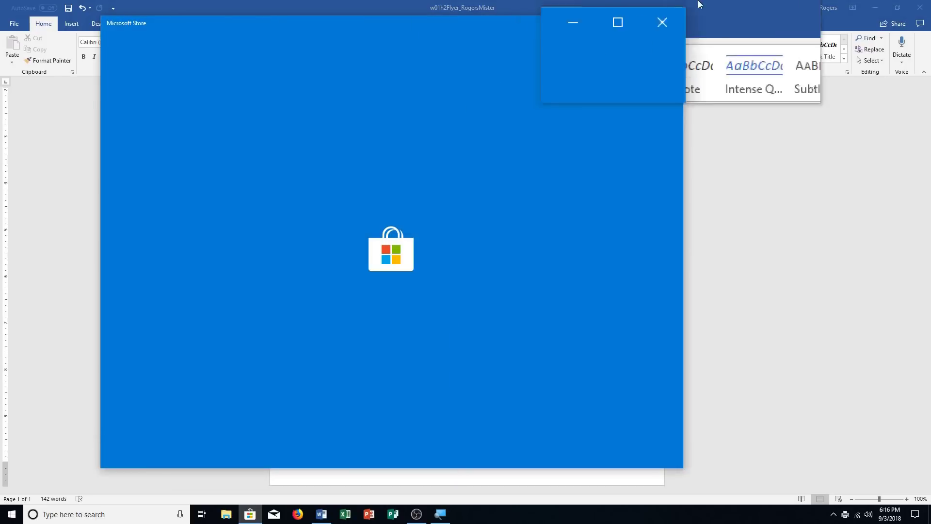
click(672, 23)
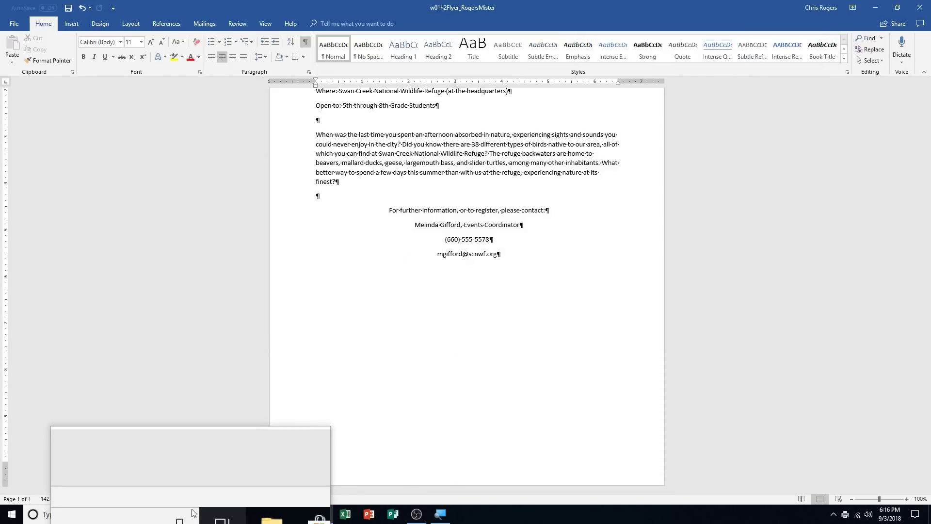
click(226, 515)
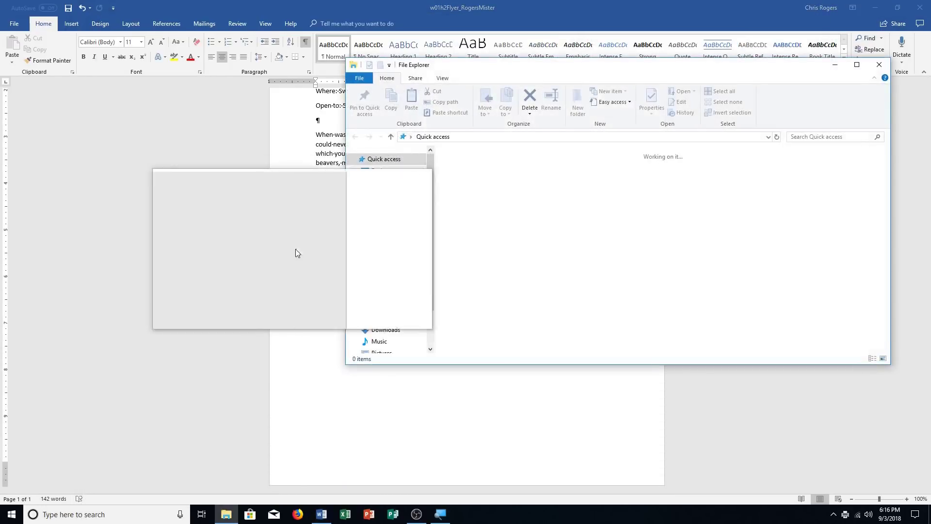
click(387, 195)
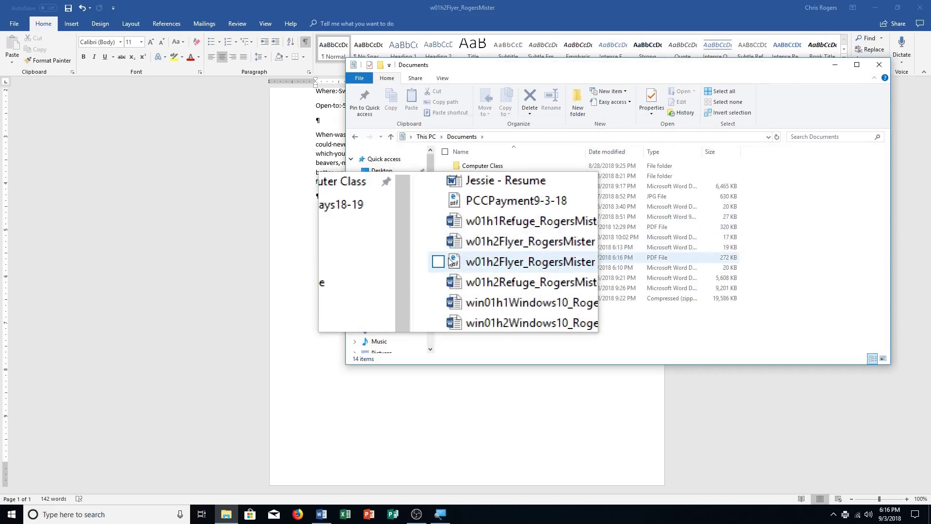
click(879, 64)
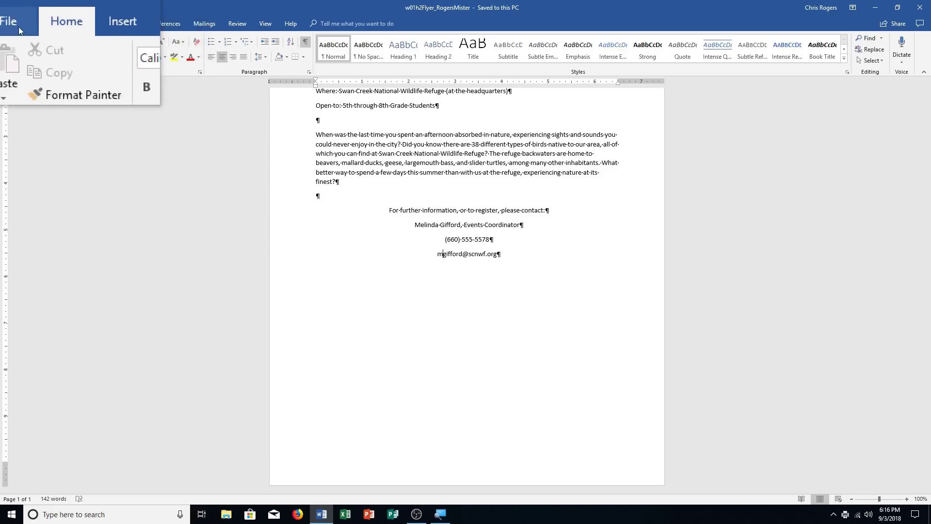
Step: Close the flyer document and open the recent w01h2Refuge document
click(13, 25)
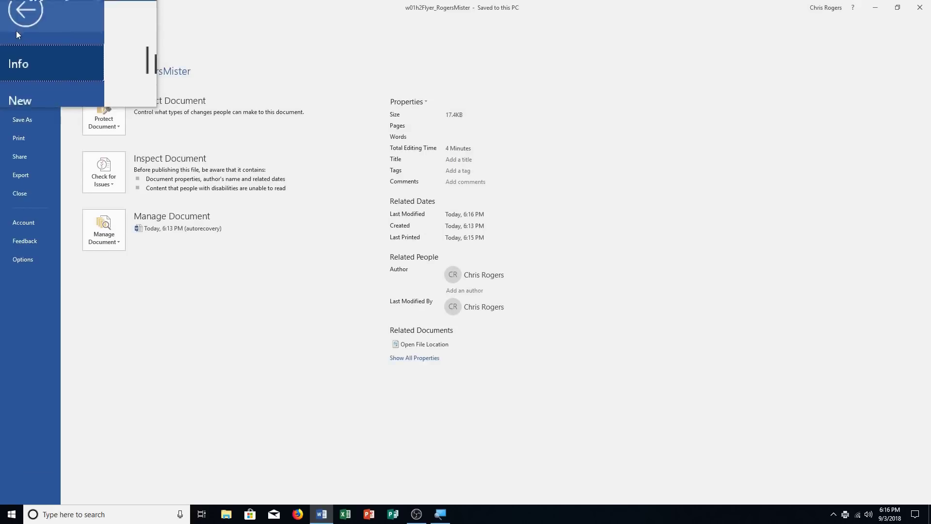
click(30, 200)
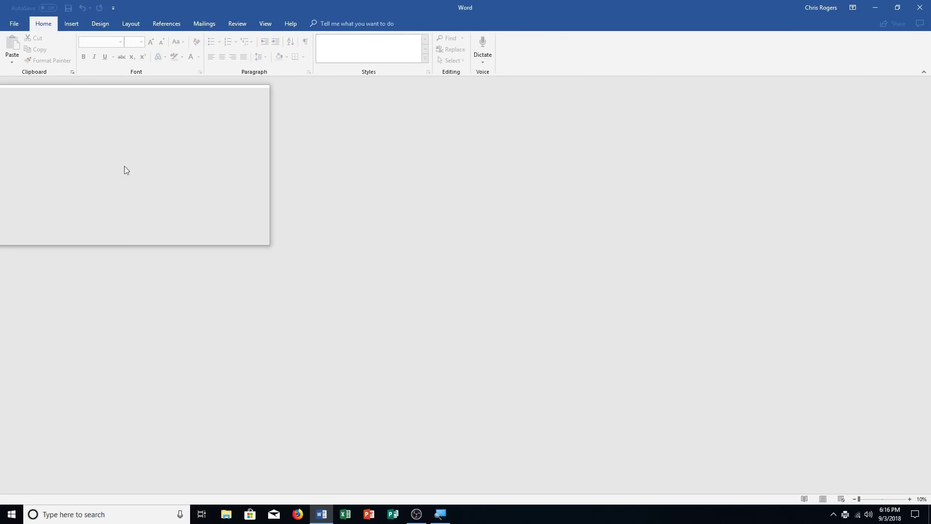
click(10, 25)
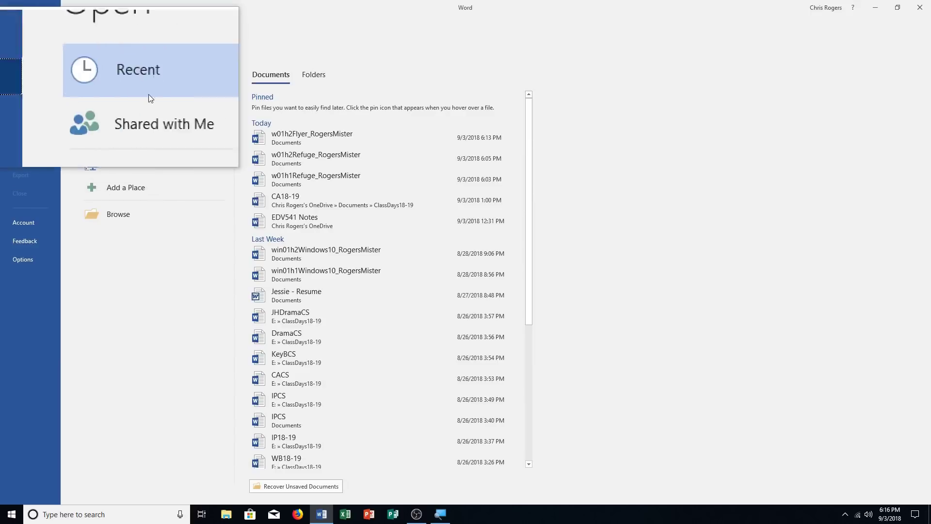
click(322, 160)
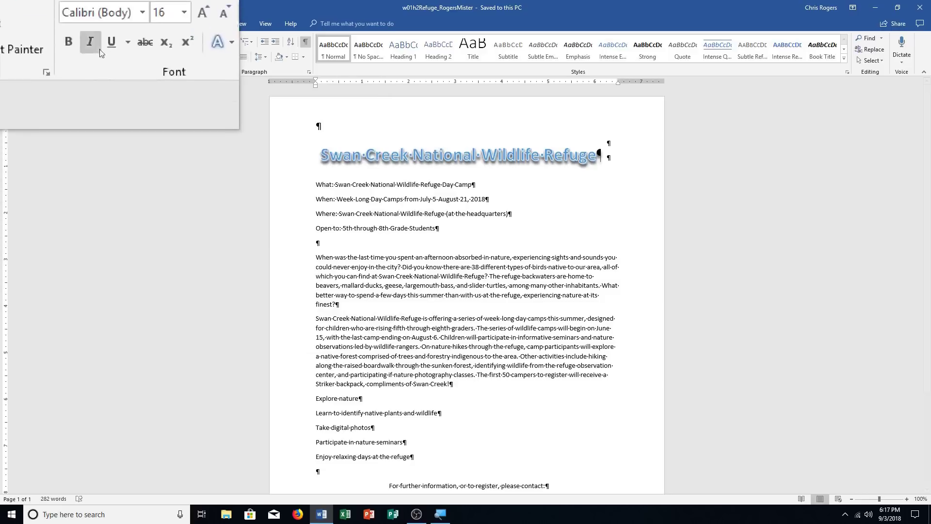
Step: Add the DRAFT 1 watermark to the refuge document
click(110, 23)
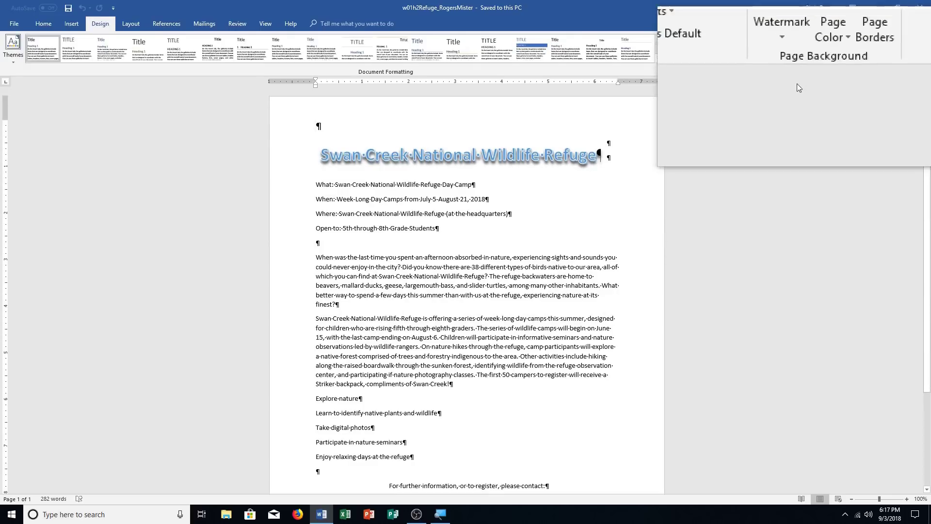
click(790, 60)
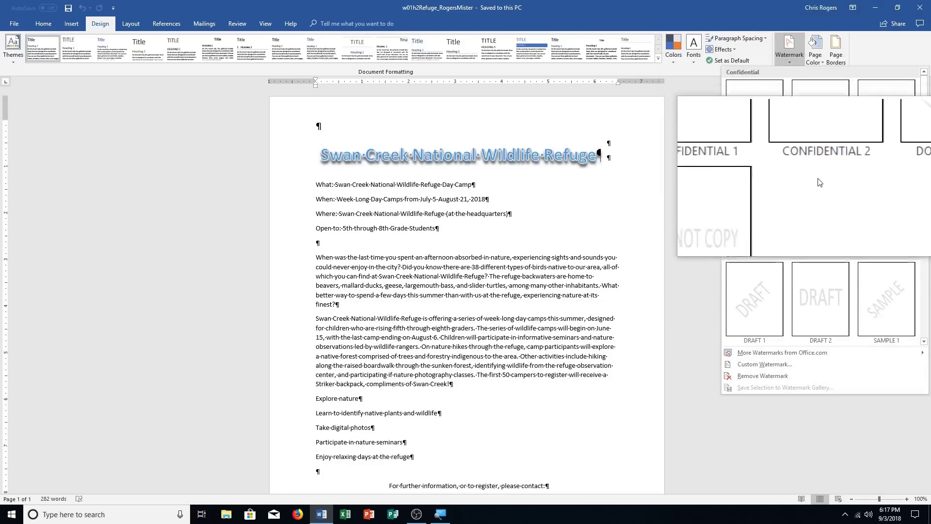
click(763, 326)
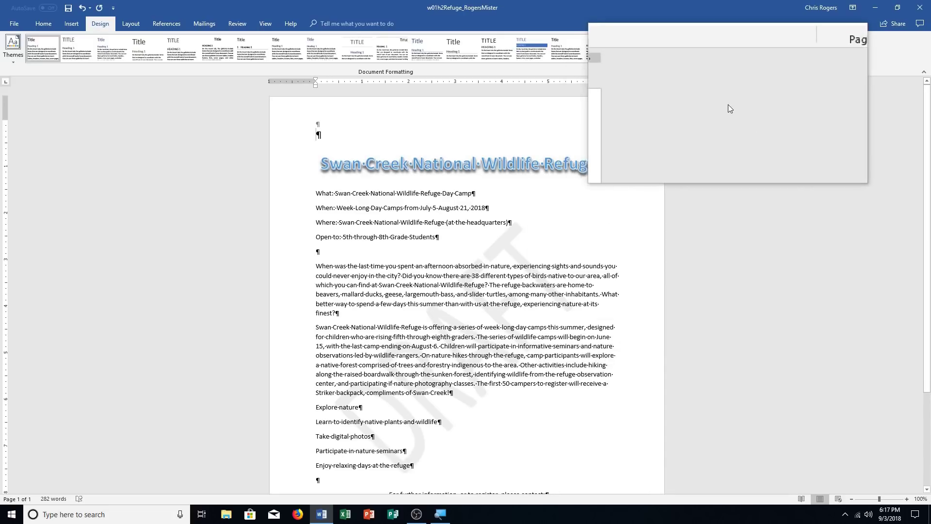
Step: Change the DRAFT watermark's color to standard Red and save the document
click(783, 59)
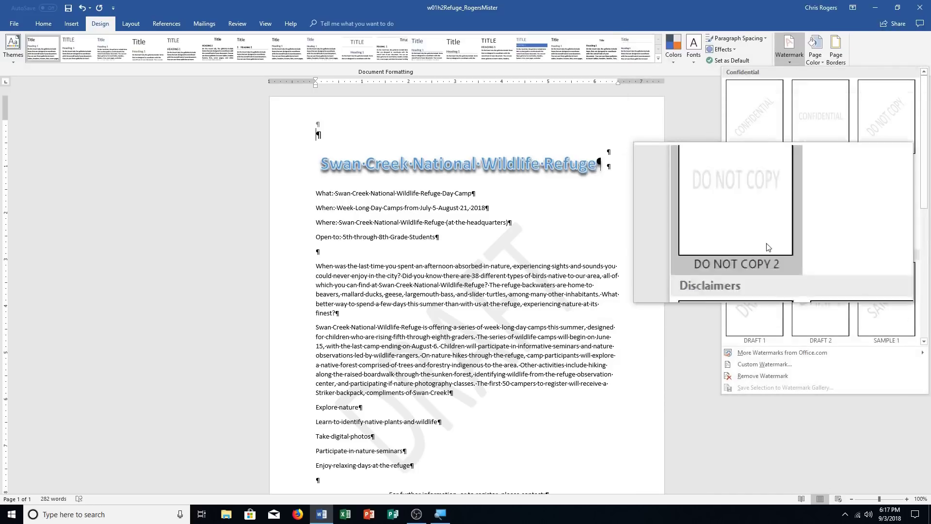
click(764, 371)
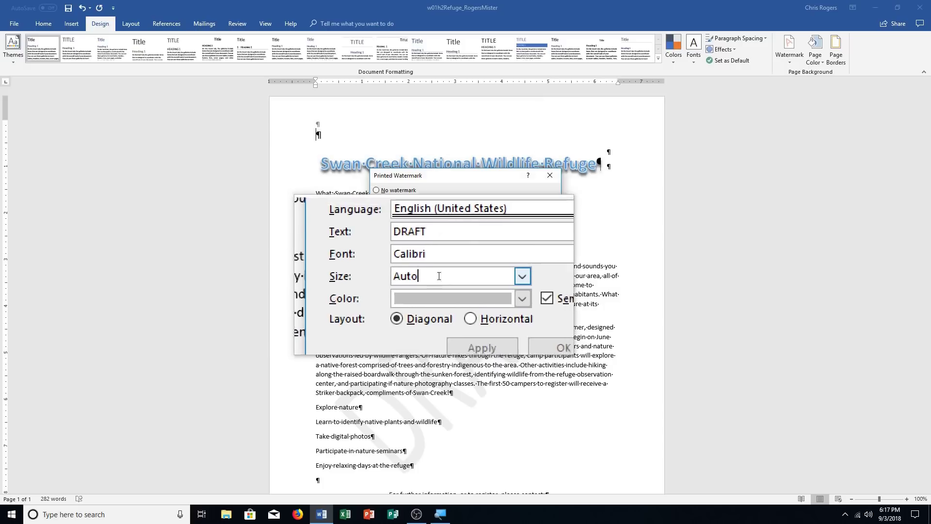
click(476, 287)
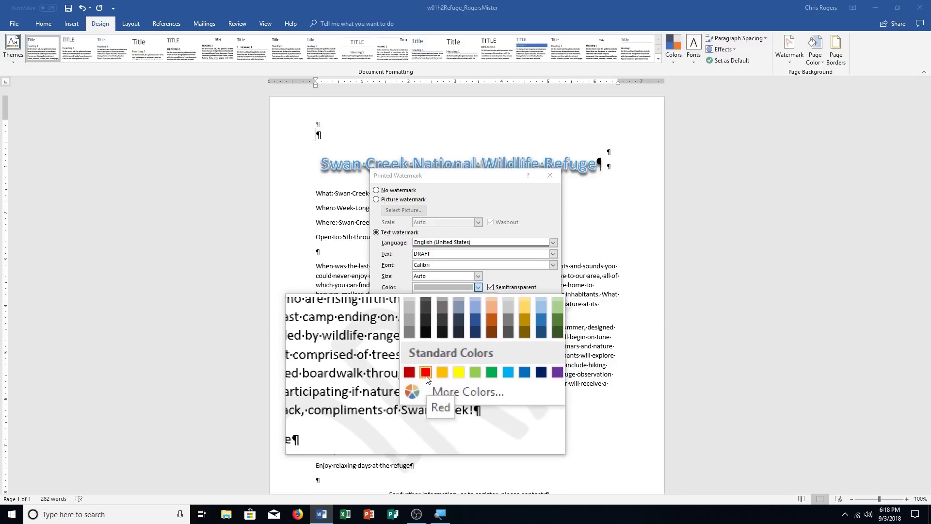
click(427, 377)
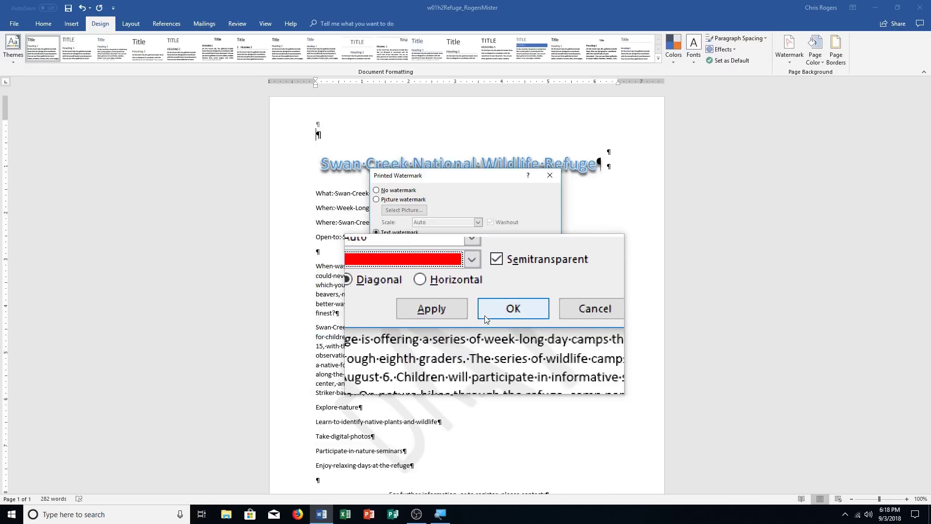
click(486, 318)
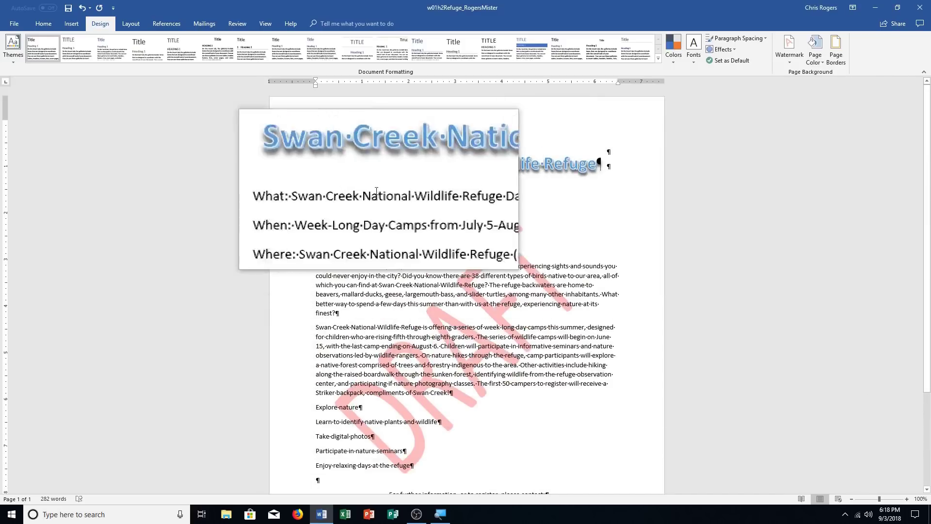
click(27, 8)
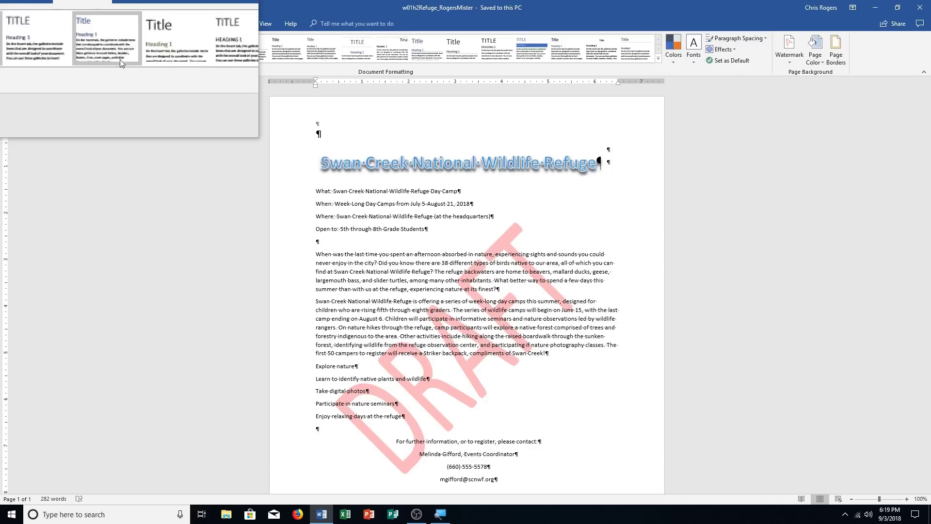
click(120, 59)
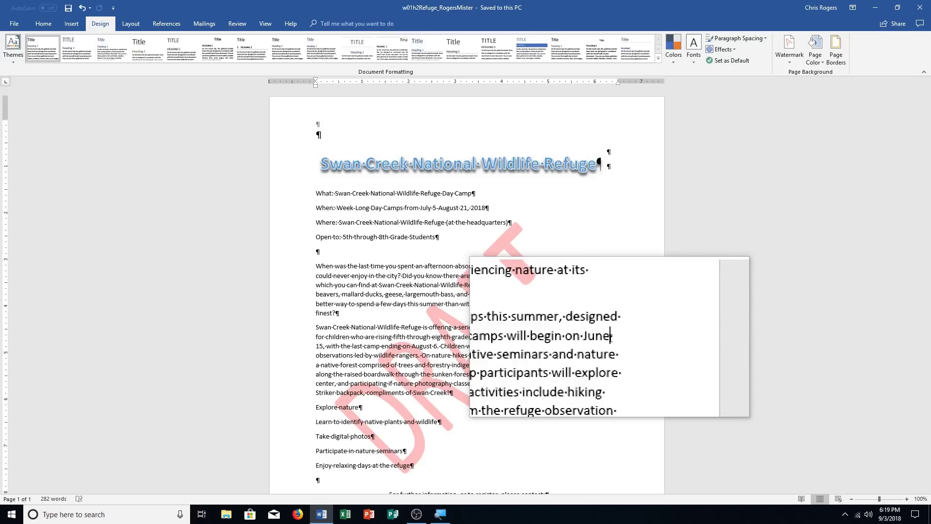
Step: Replace the regular space between "June" and "15" in the paragraph about the week-long day camps with a nonbreaking space
key(Delete)
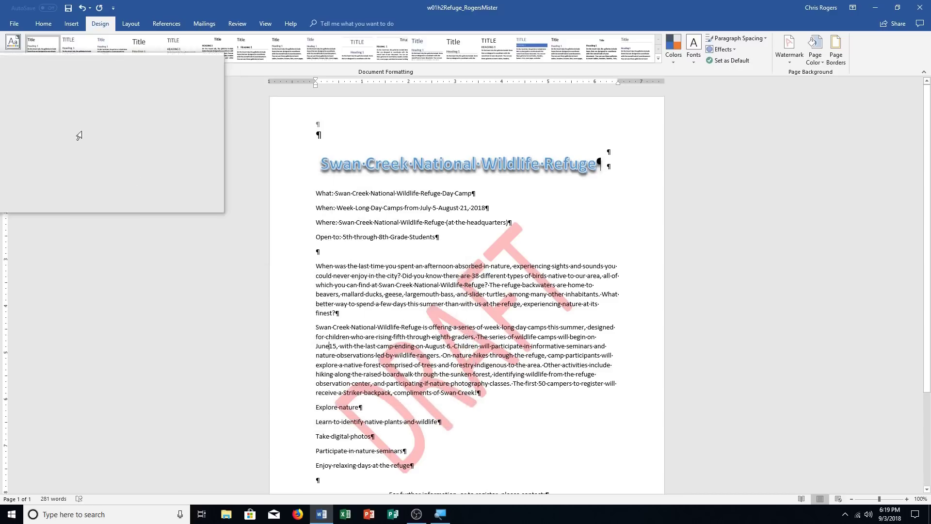
click(72, 19)
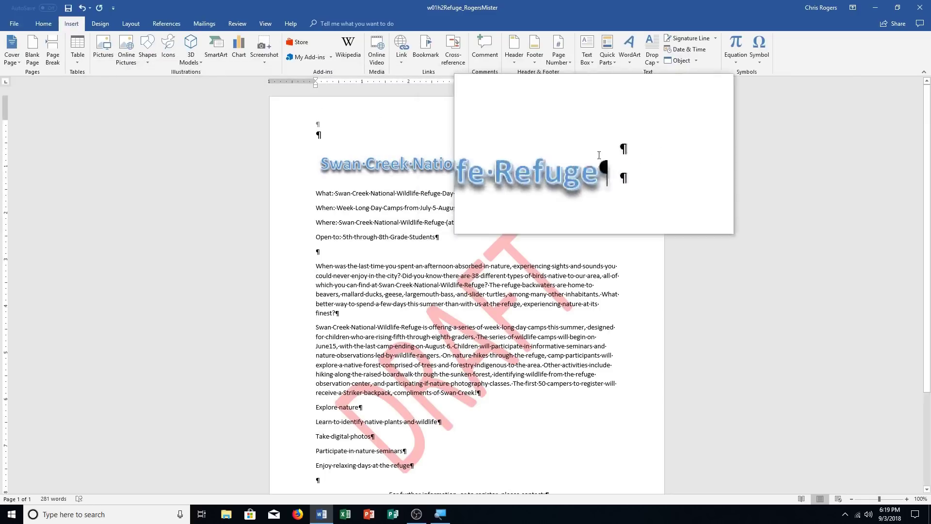
click(766, 58)
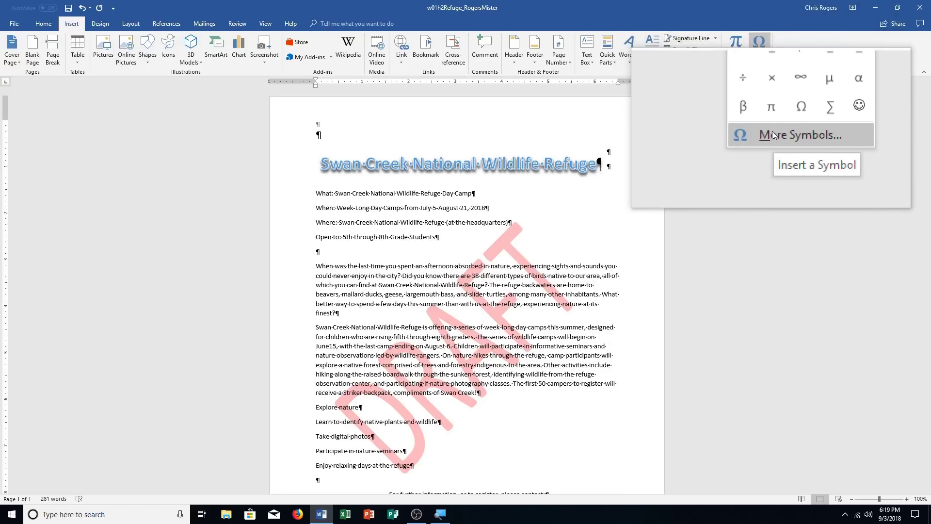
click(774, 135)
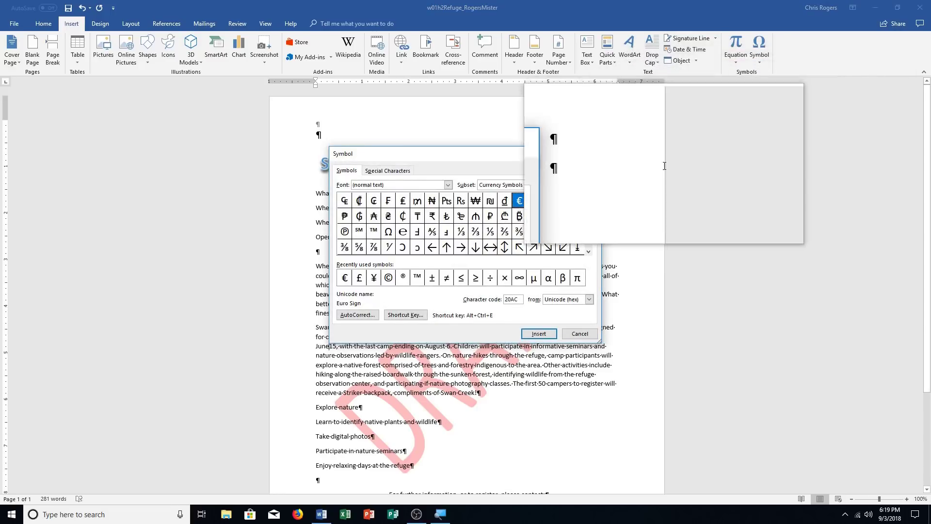
click(379, 171)
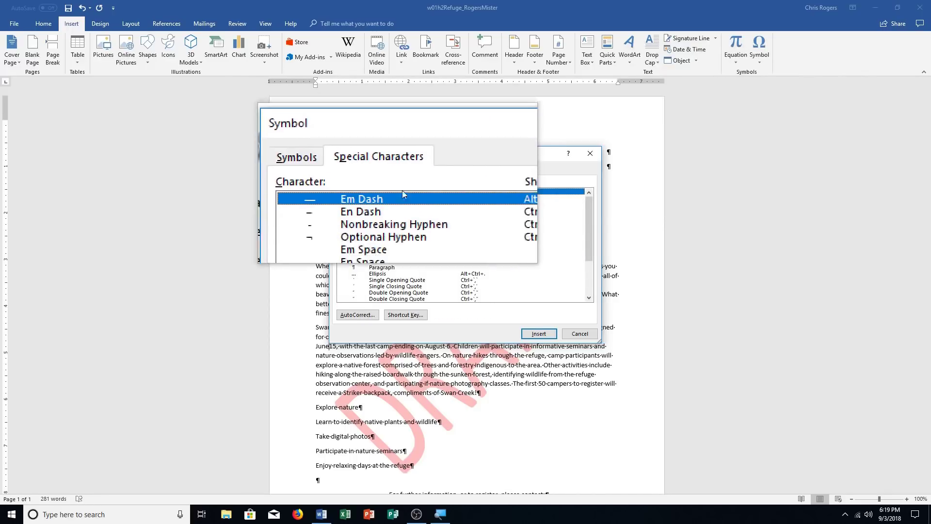
click(399, 243)
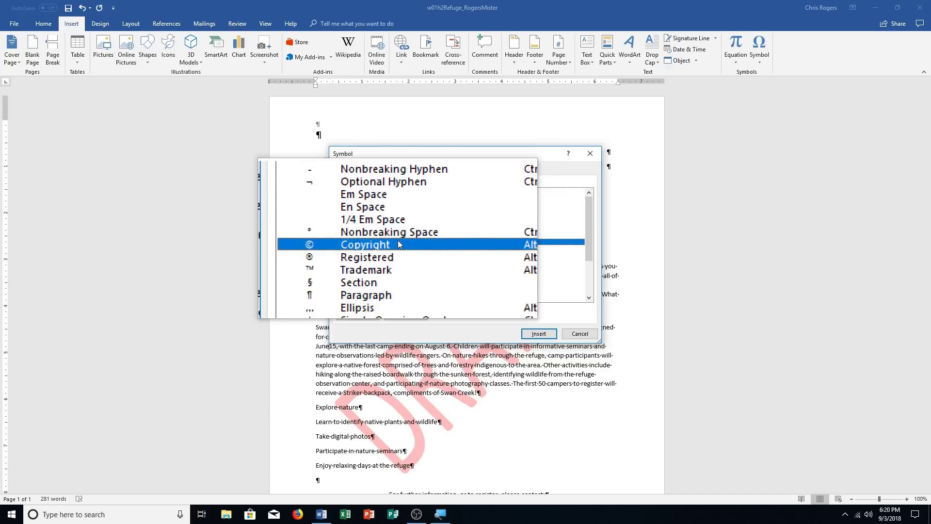
click(380, 235)
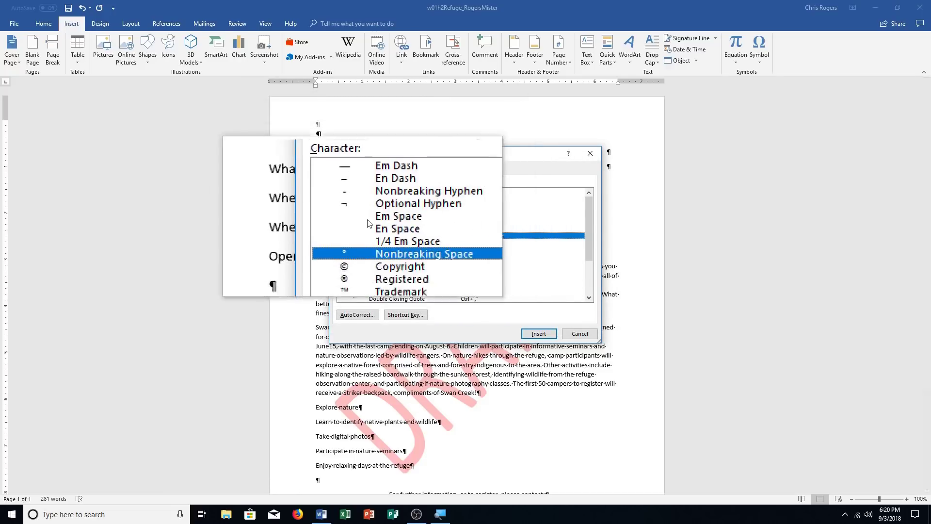
click(543, 336)
click(582, 334)
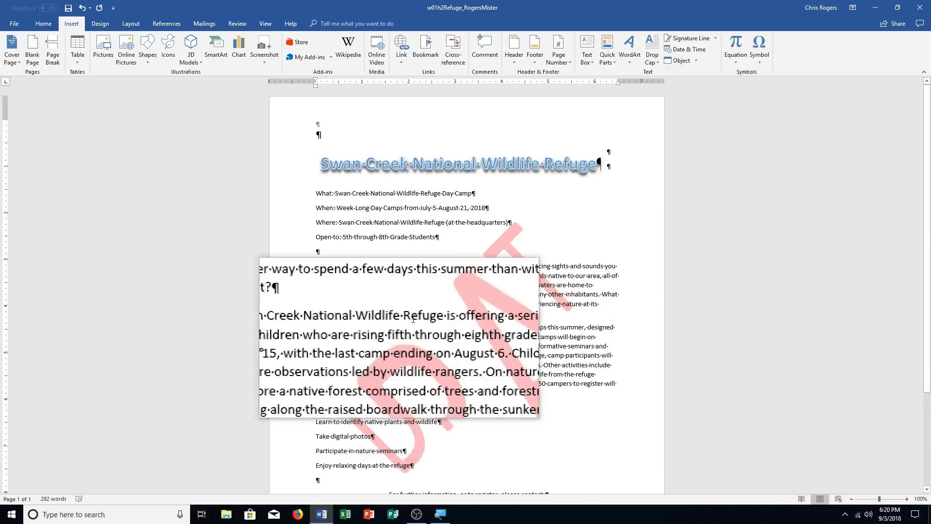
Step: Insert the Trademark special character right after "Striker" in the day-camp paragraph and save the document
click(753, 58)
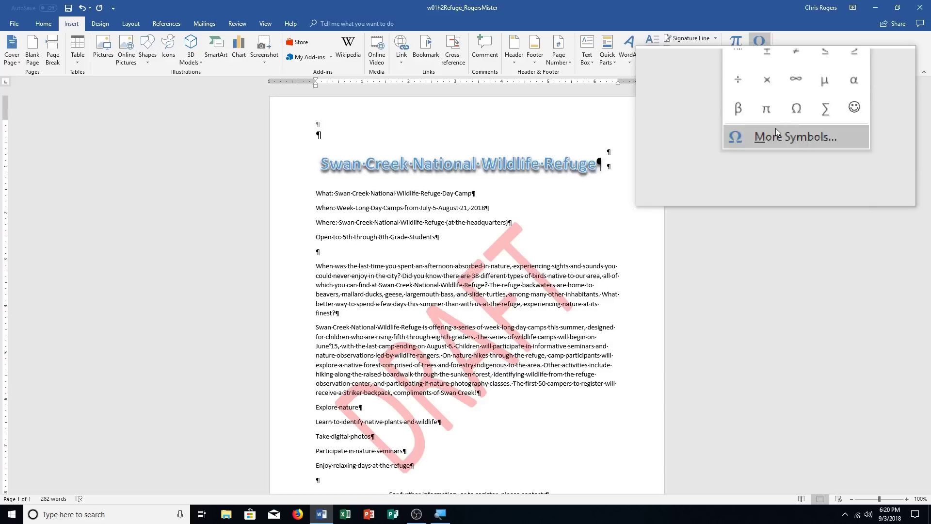
click(775, 128)
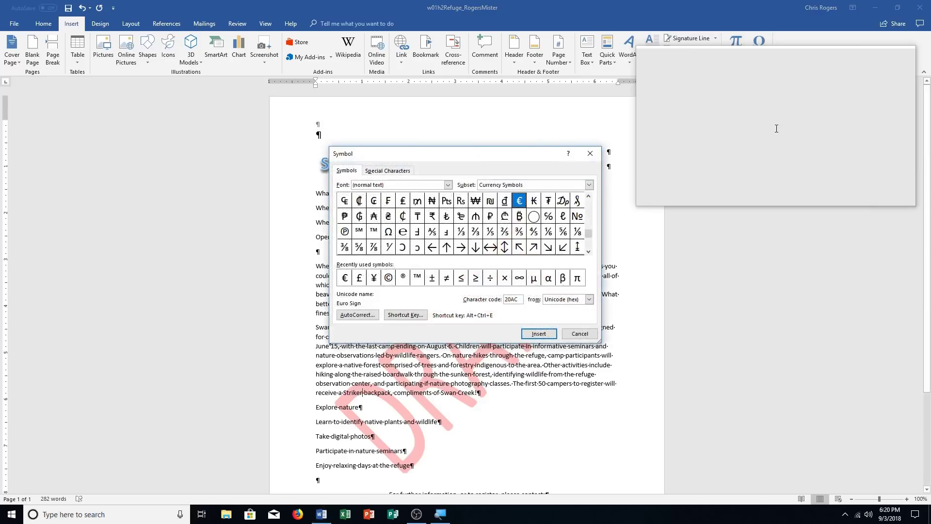
click(396, 171)
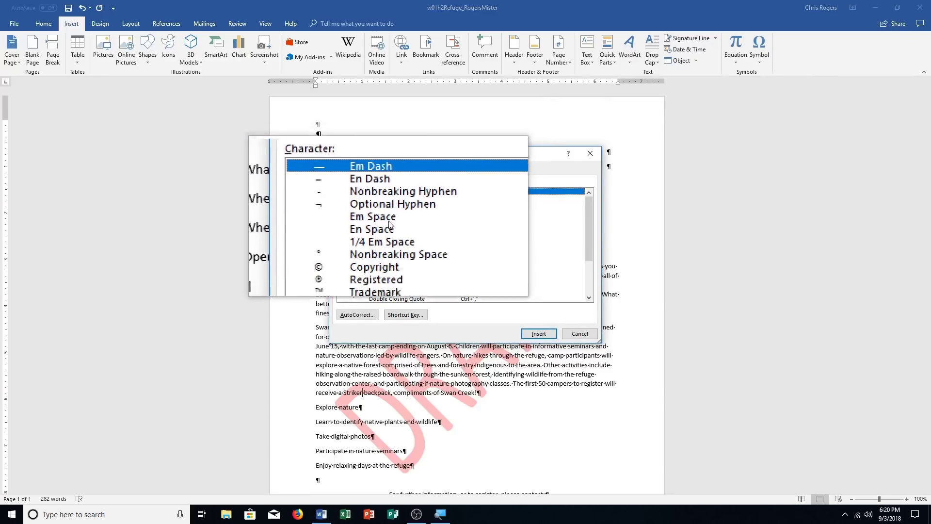
click(393, 256)
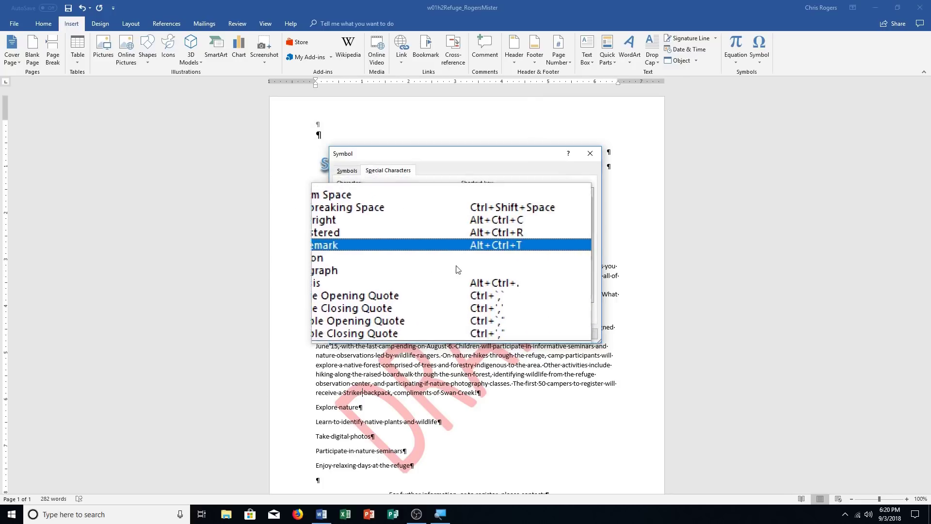
click(524, 330)
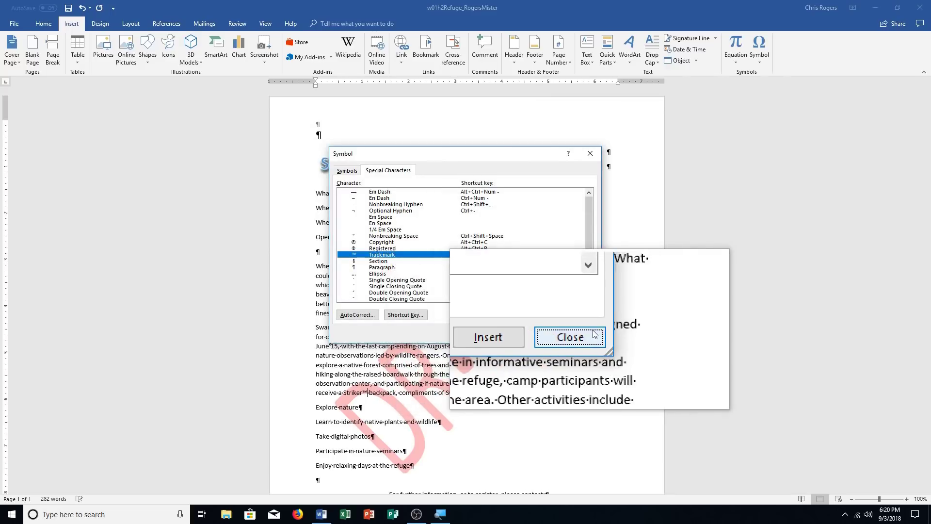
click(576, 326)
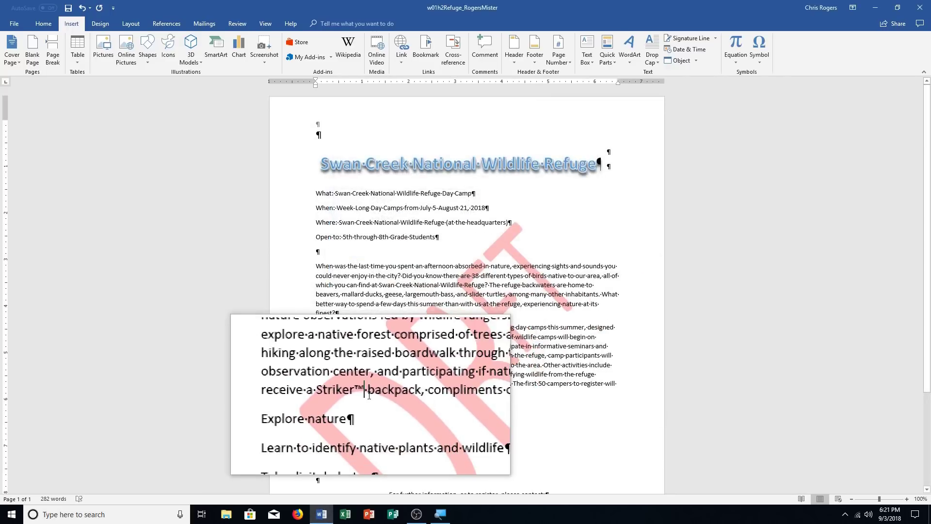
click(68, 9)
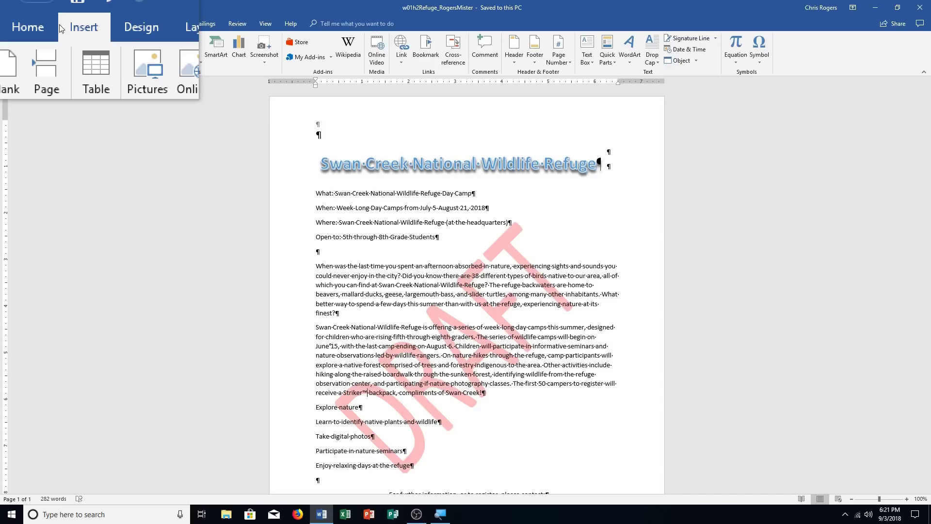
Step: Insert a page break at the very beginning of the refuge document
key(ctrl+Home)
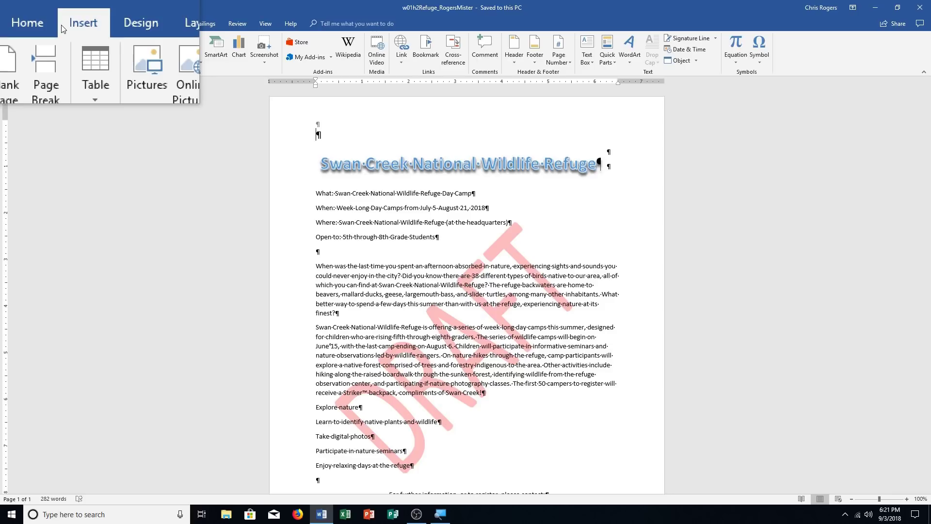
click(46, 73)
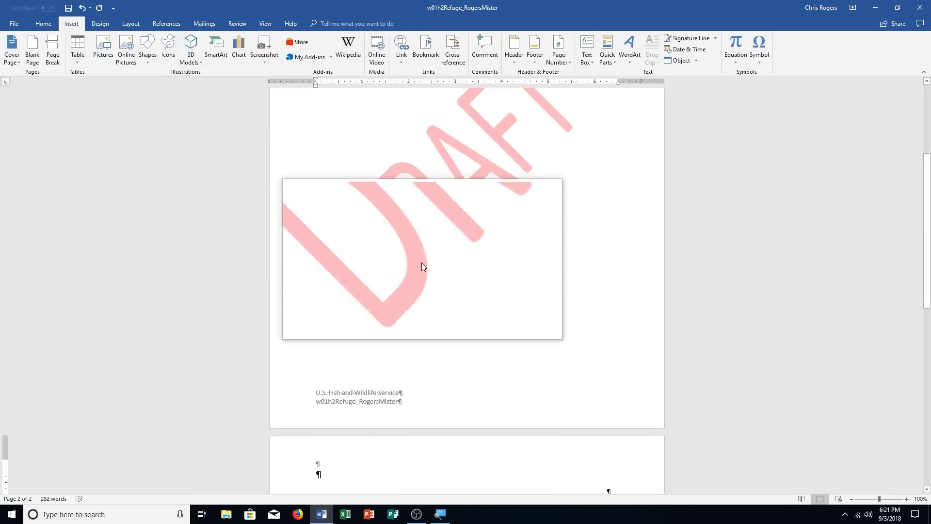
scroll(421, 263, up, 6)
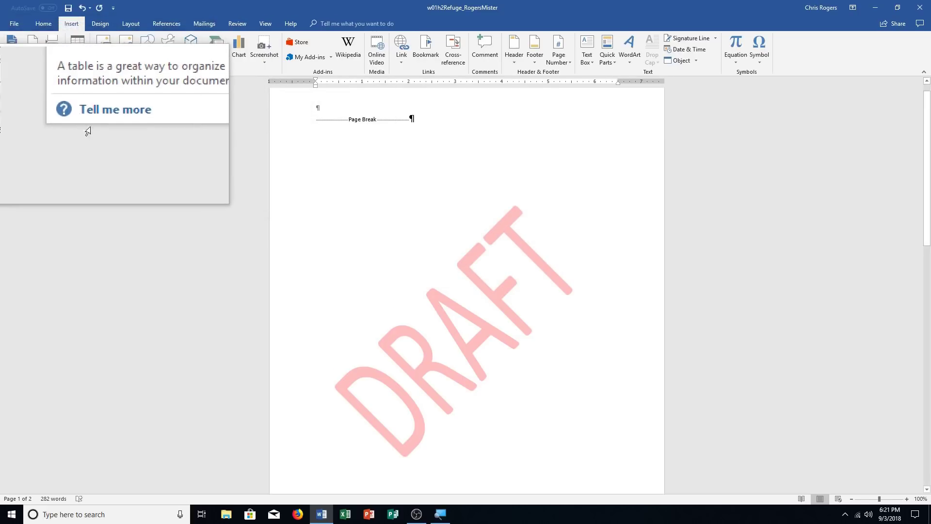
Step: Start inserting text from a file and browse to the Downloads folder
click(698, 63)
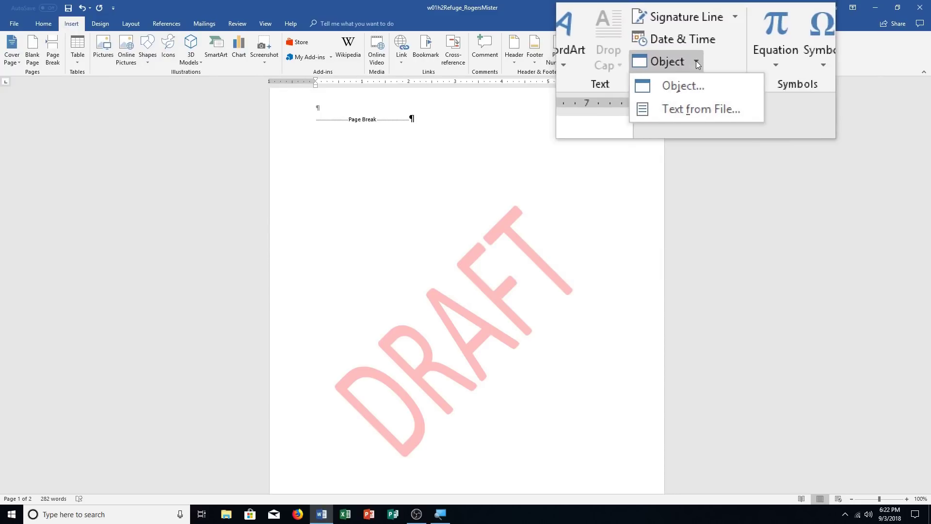
click(693, 108)
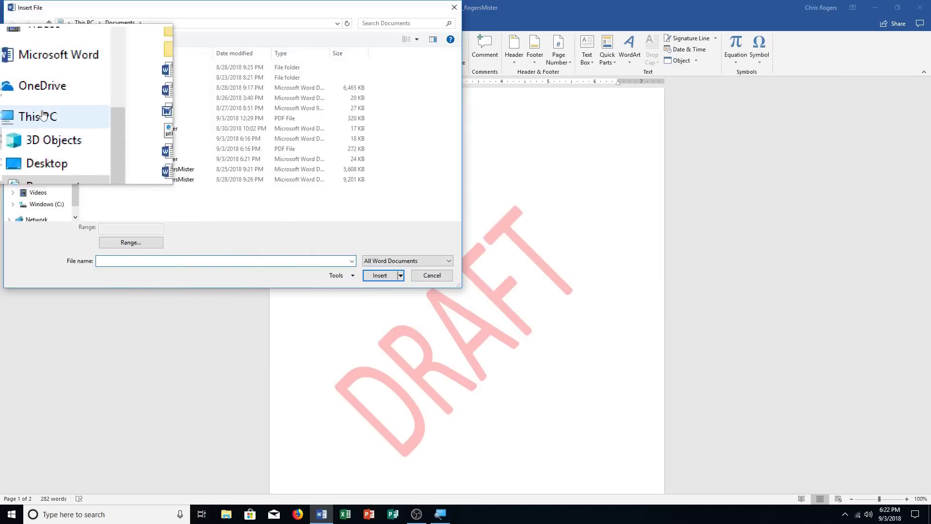
click(46, 157)
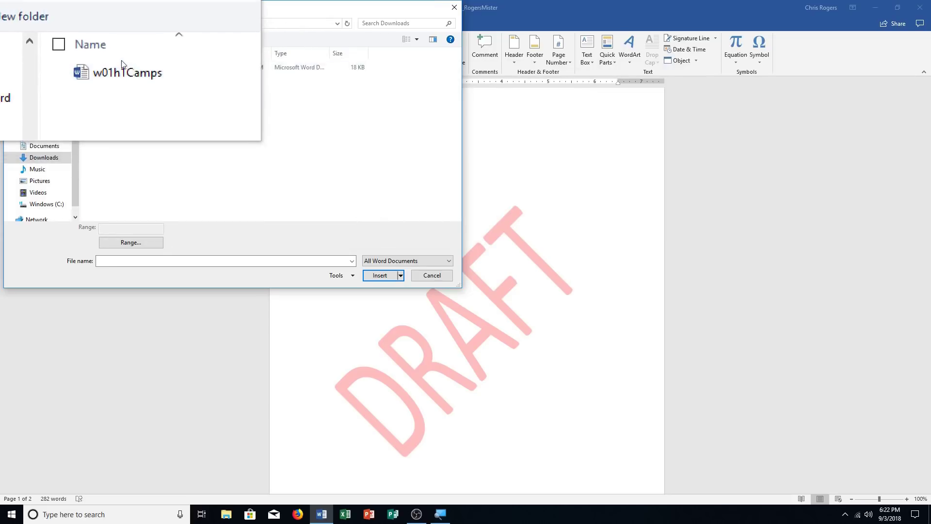
click(844, 514)
right_click(848, 494)
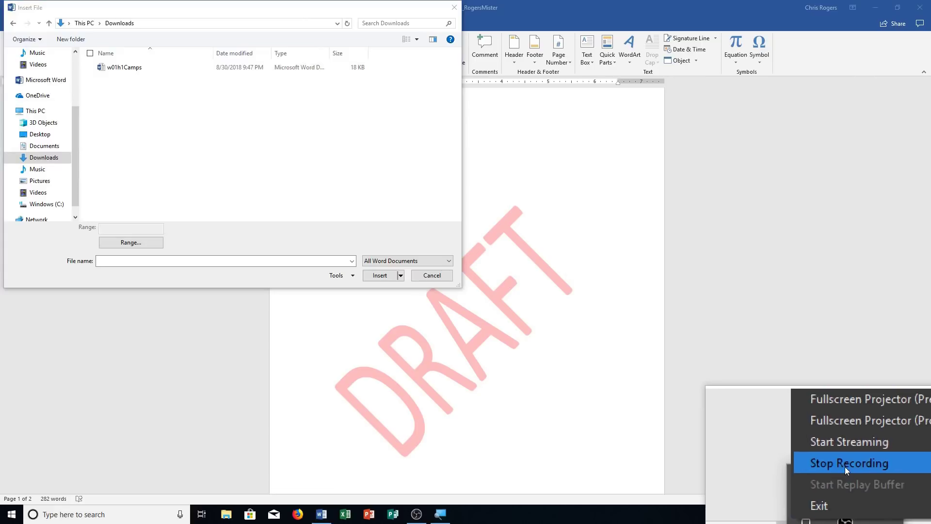
click(846, 469)
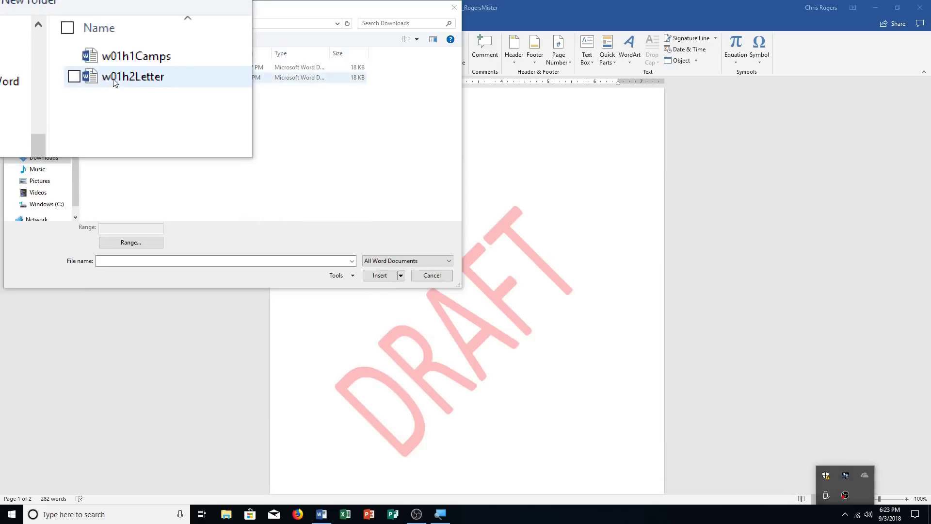
Step: Insert the text of the w01h2Letter file after the page break
click(113, 82)
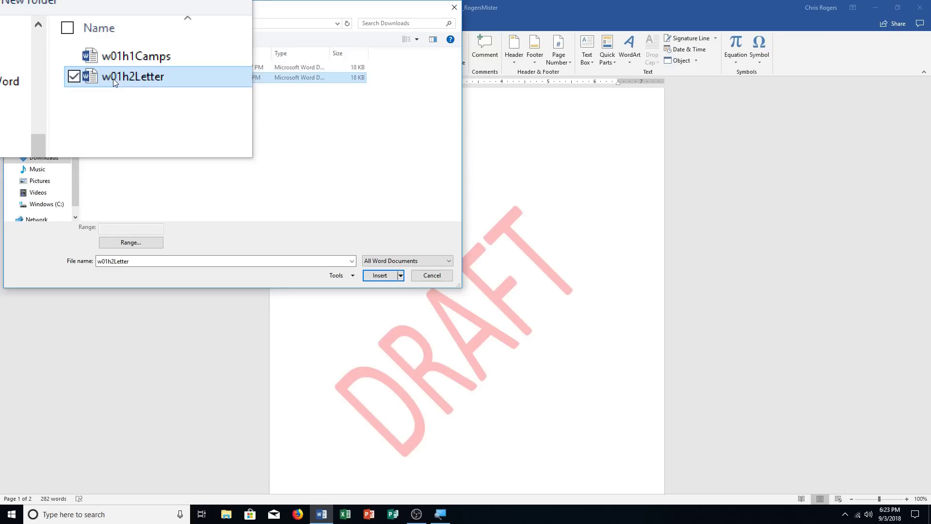
click(380, 276)
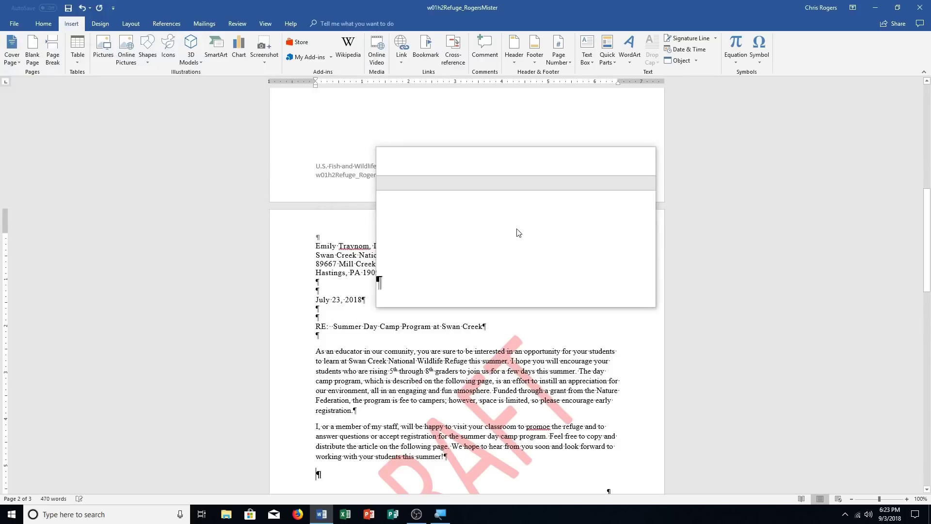
Step: Check where the inserted letter text sits relative to the page break and undo its insertion
scroll(573, 248, up, 12)
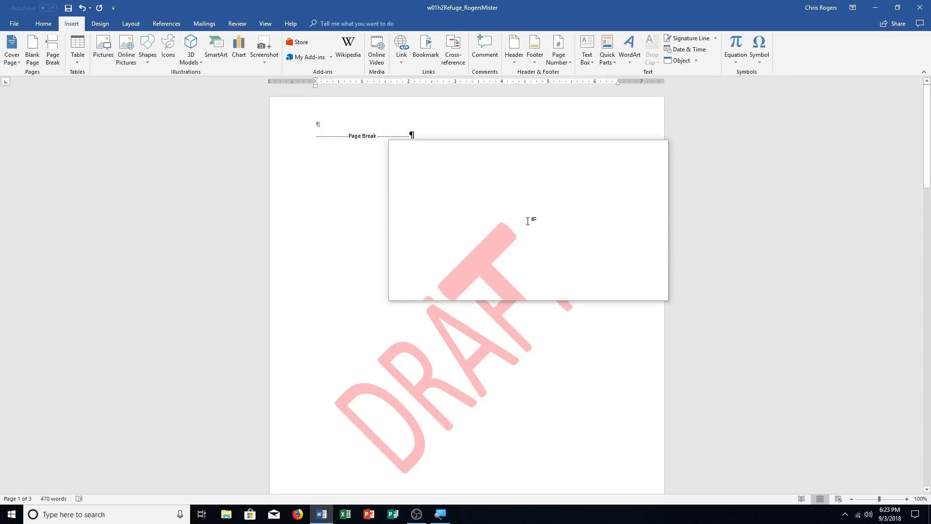
scroll(393, 194, down, 5)
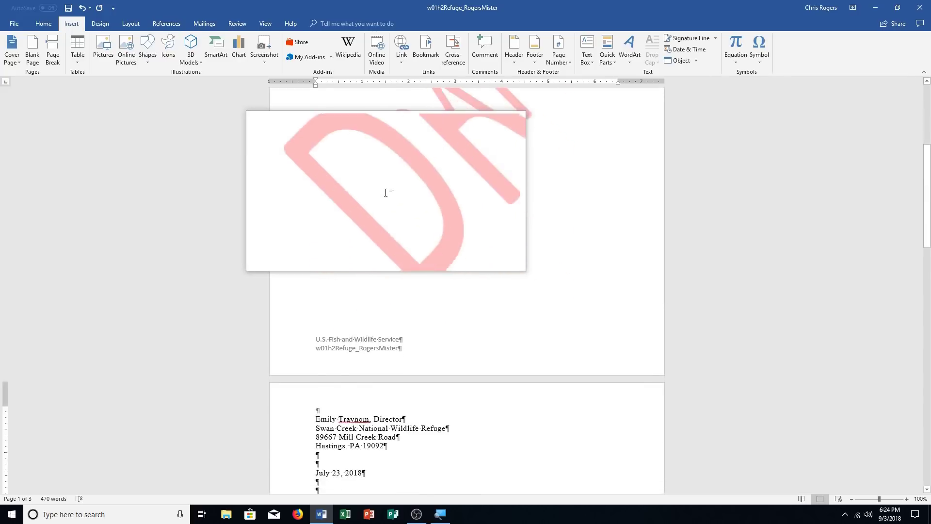
scroll(385, 193, down, 8)
scroll(385, 192, up, 5)
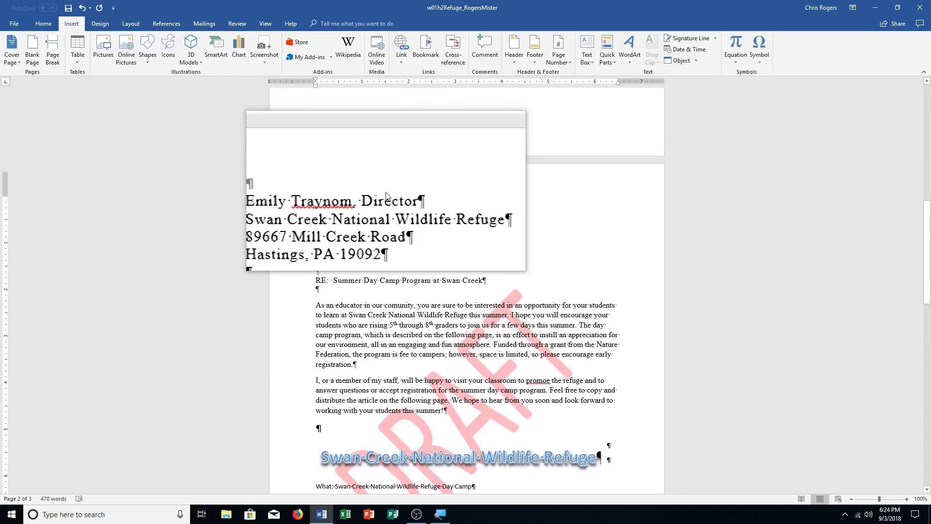
scroll(385, 193, up, 5)
scroll(385, 193, up, 10)
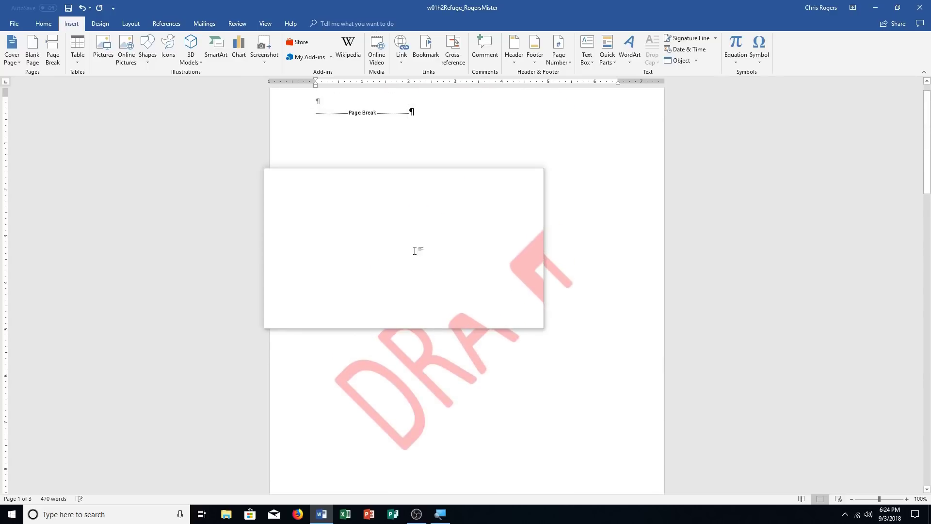
click(83, 8)
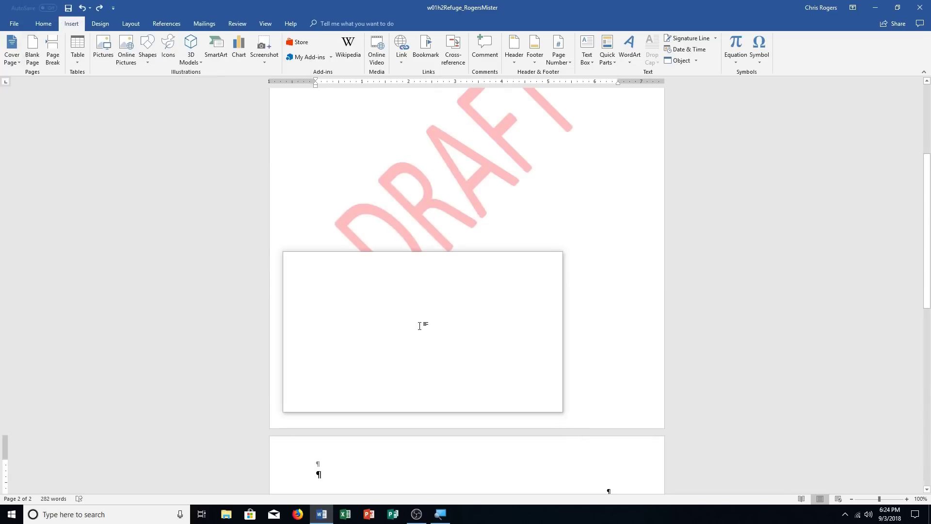
scroll(420, 326, up, 5)
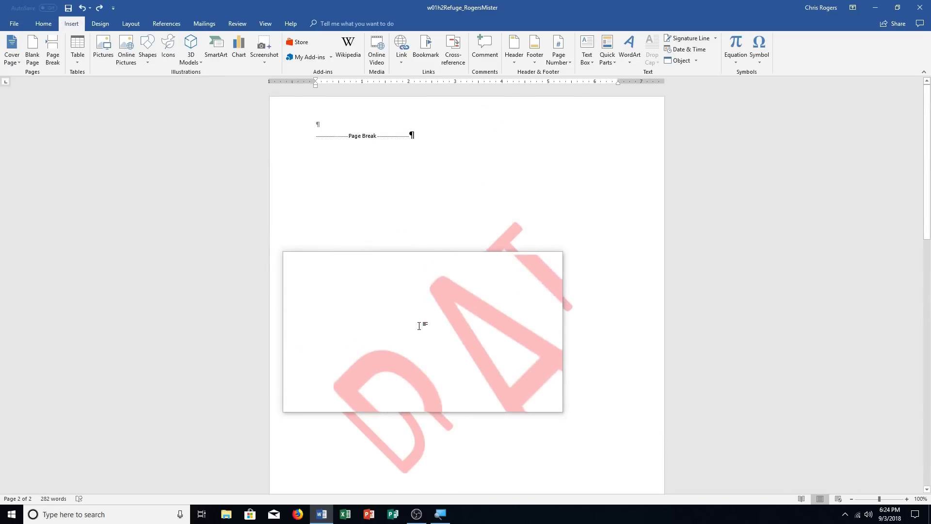
key(ctrl+y)
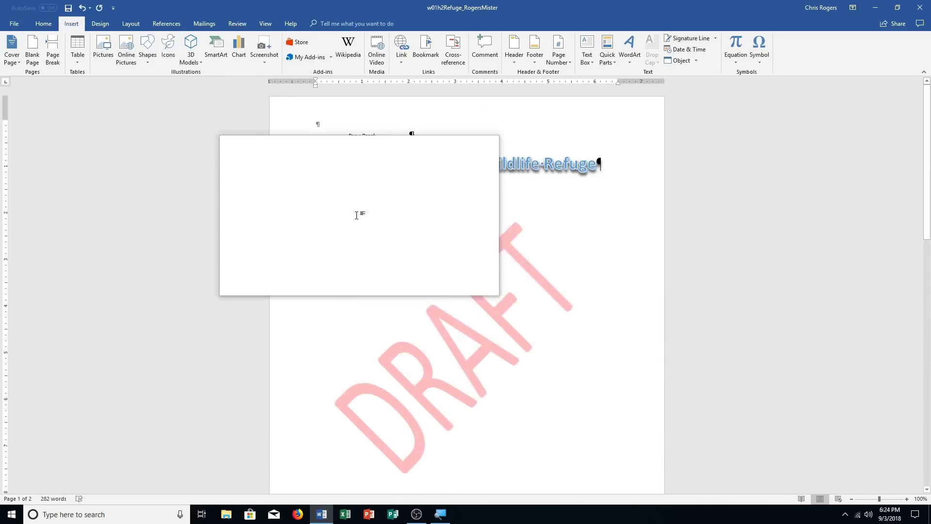
key(ctrl+z)
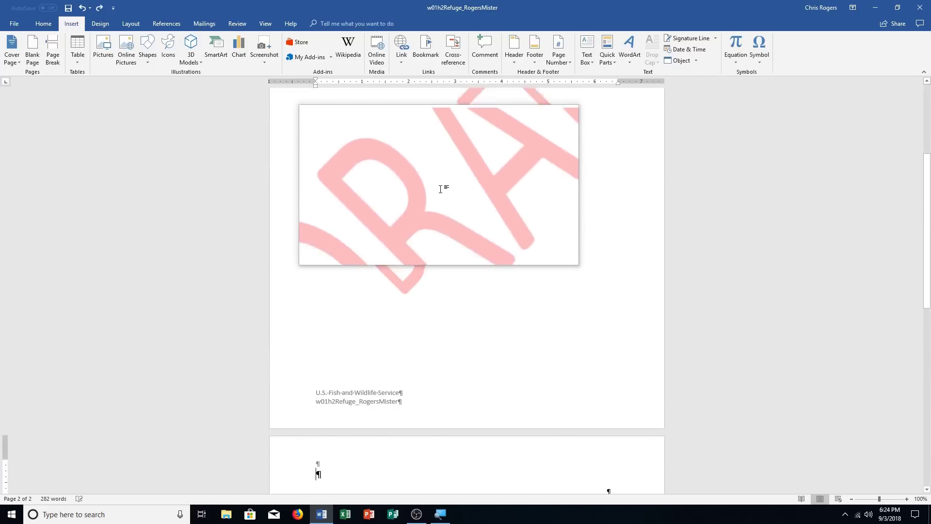
Step: Insert the text of the w01h2Letter file on the first page, directly before the page break
click(315, 130)
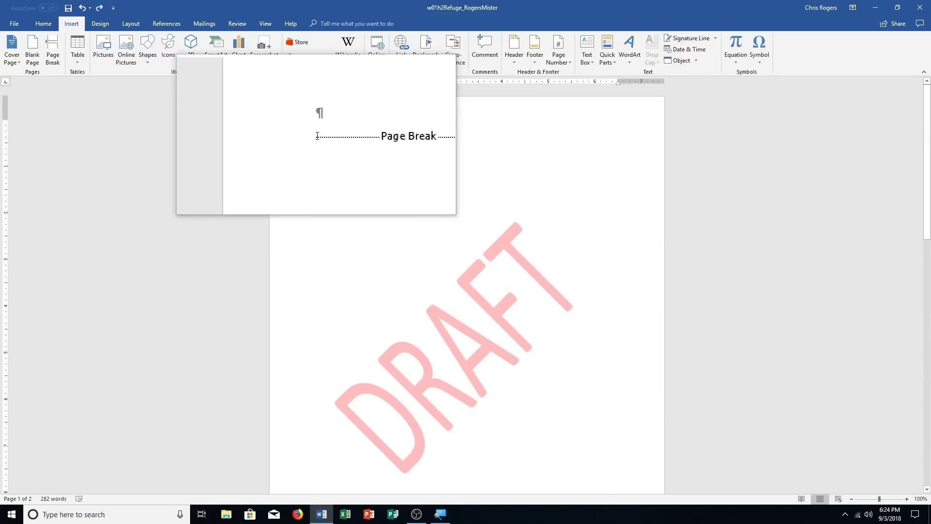
click(696, 60)
click(705, 86)
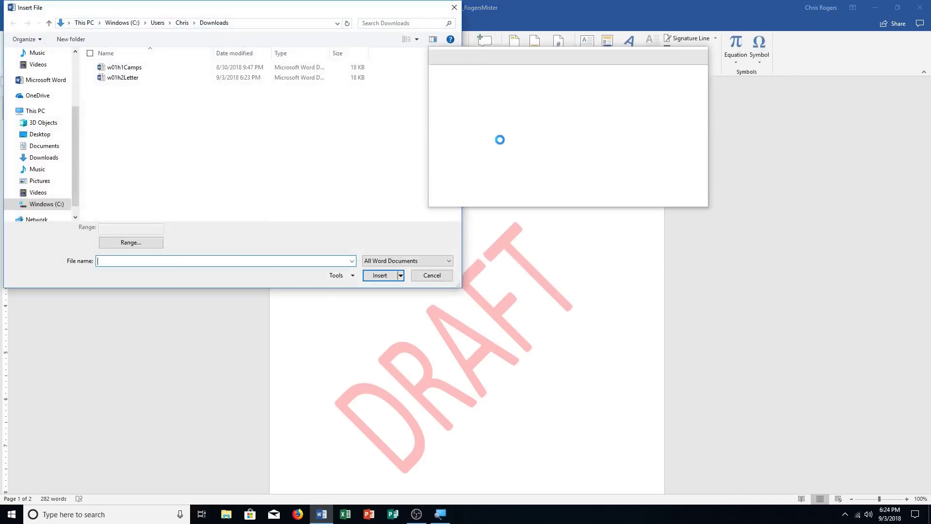
click(135, 82)
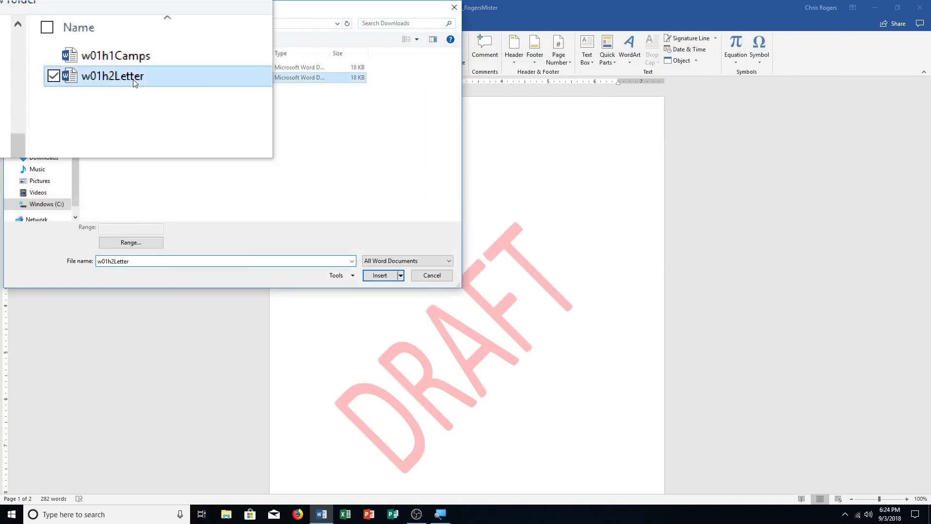
click(375, 275)
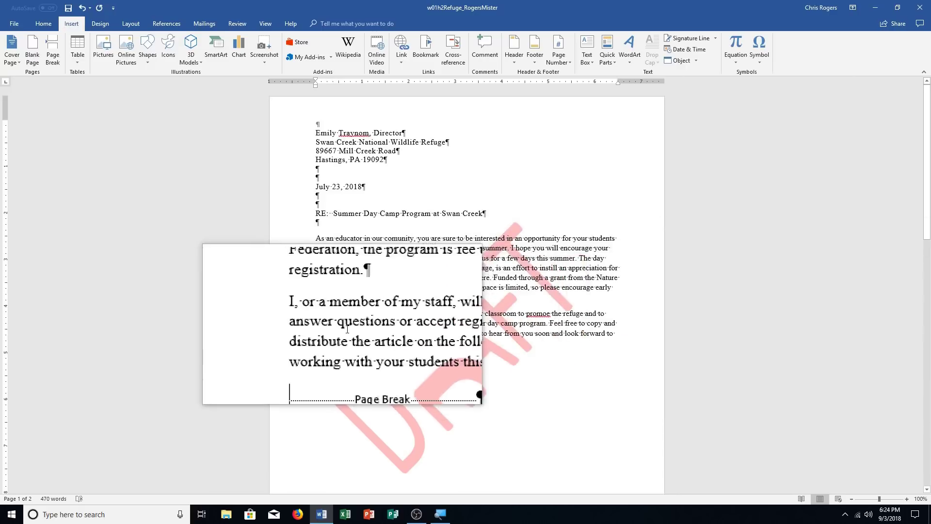
Step: Turn on Different First Page for the header and footer and return to the document body
scroll(447, 332, down, 8)
scroll(447, 333, down, 5)
scroll(456, 344, up, 9)
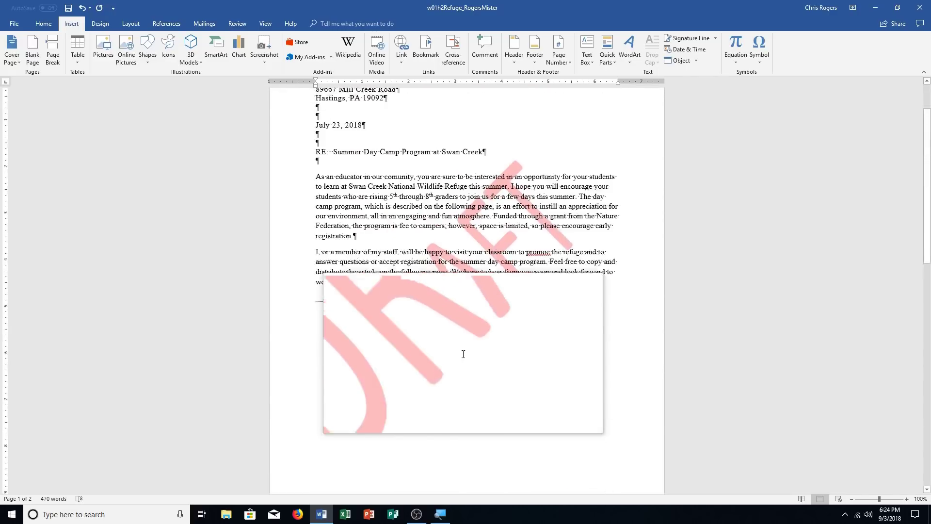
scroll(463, 354, up, 2)
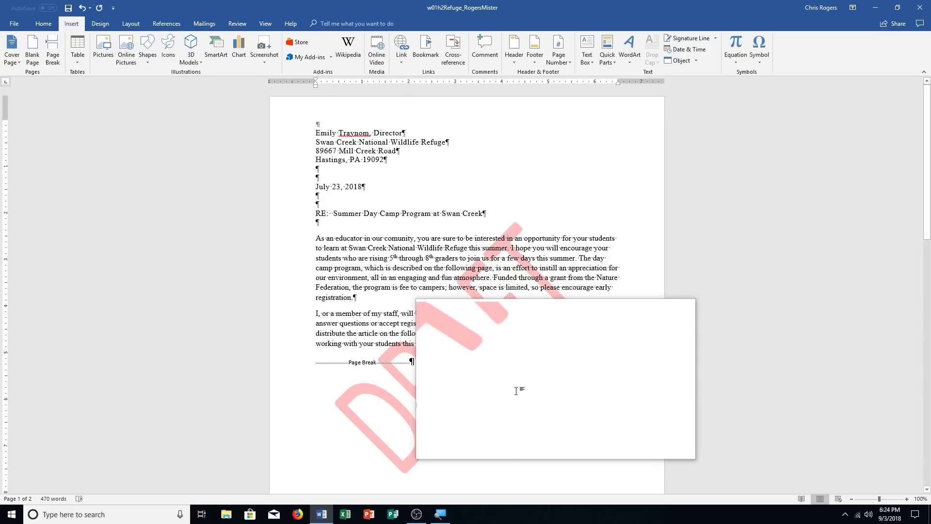
scroll(367, 320, down, 6)
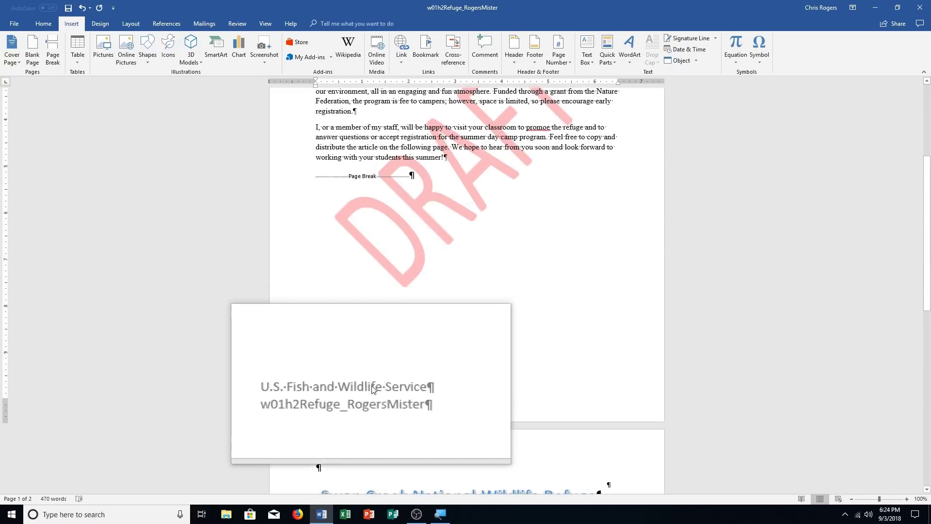
double_click(363, 393)
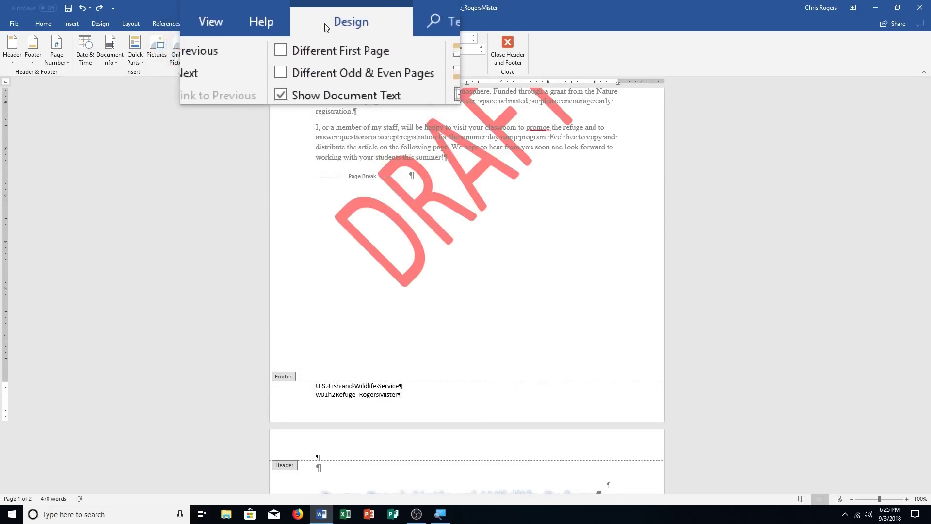
click(314, 43)
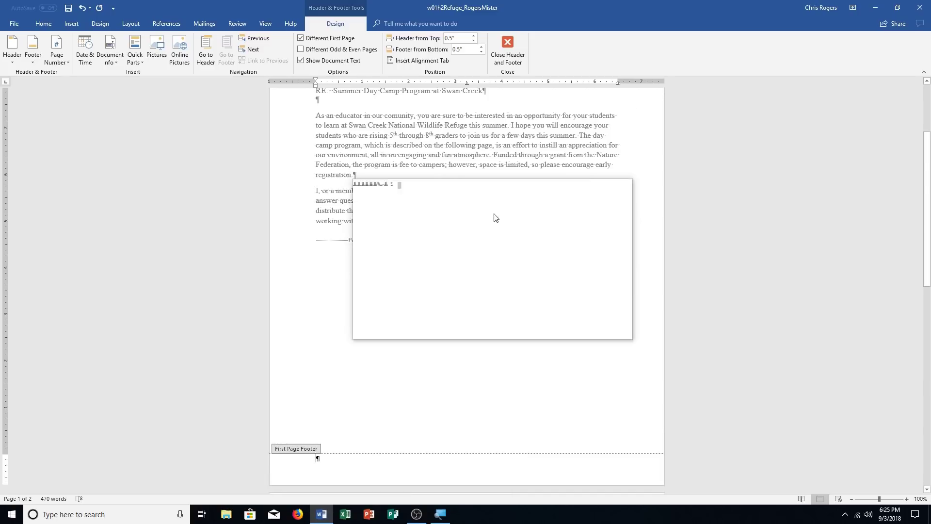
click(508, 42)
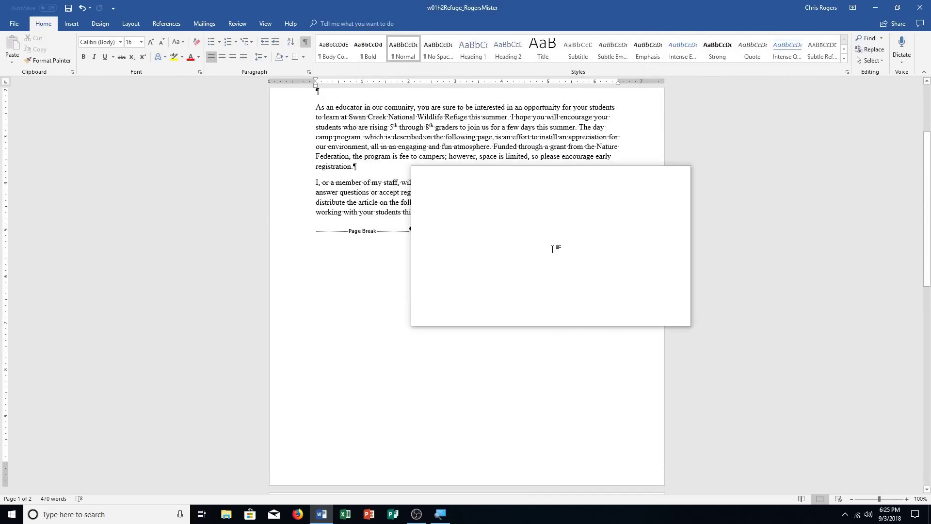
Step: Return to the beginning of the document and set the view's zoom to 125%
key(ctrl+Home)
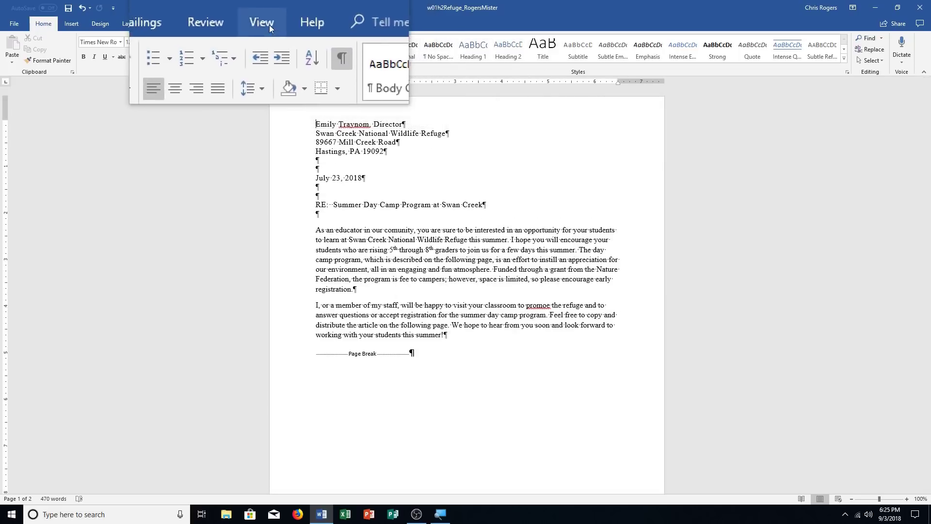
click(269, 25)
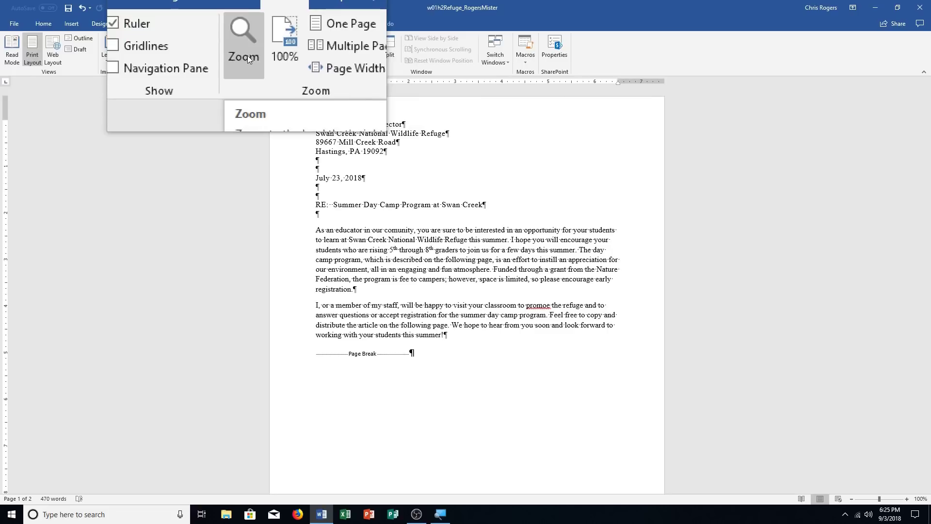
click(247, 55)
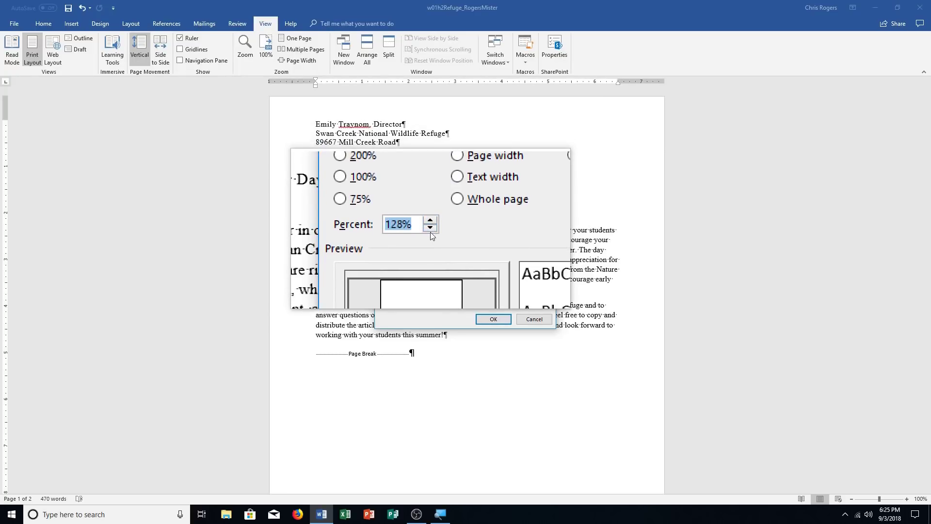
click(430, 232)
click(429, 232)
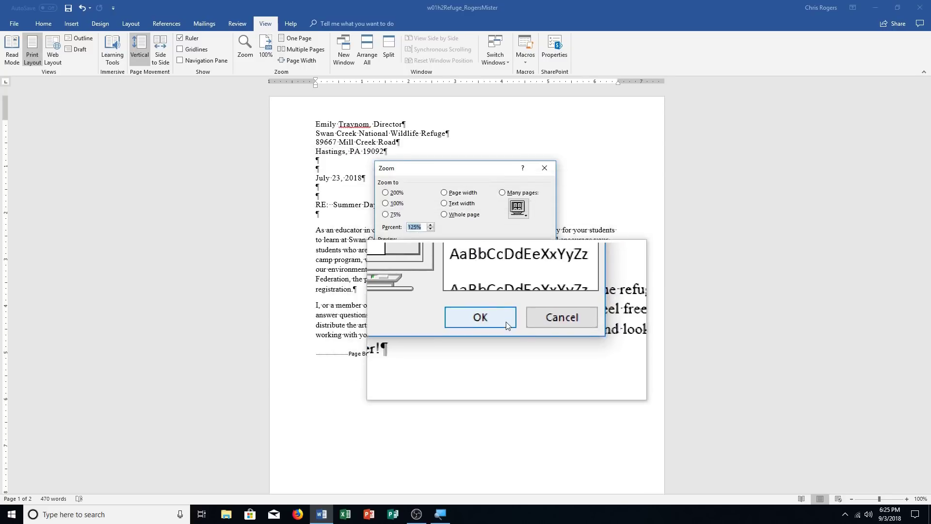
click(507, 325)
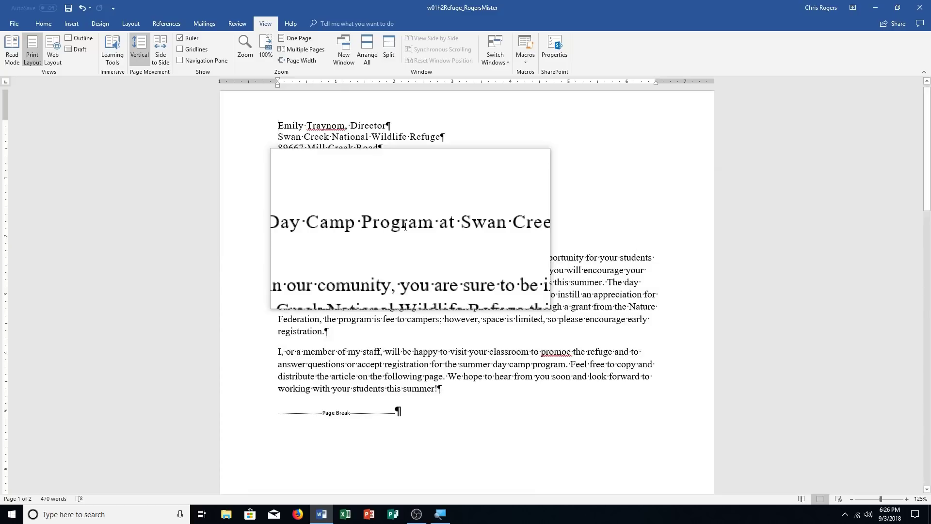
Step: Spell-check the document, ignoring the director's surname once and correcting "promoe" to "promote", and close the Editor
key(F7)
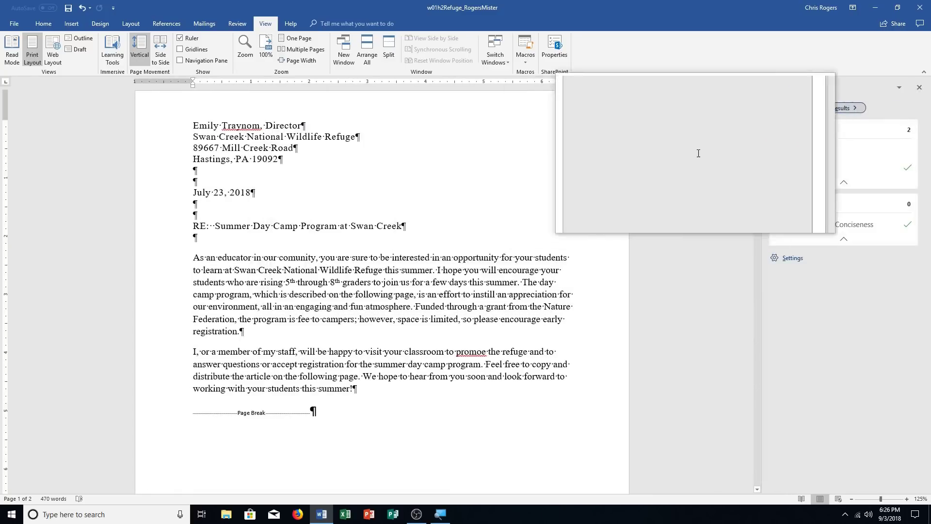
click(812, 150)
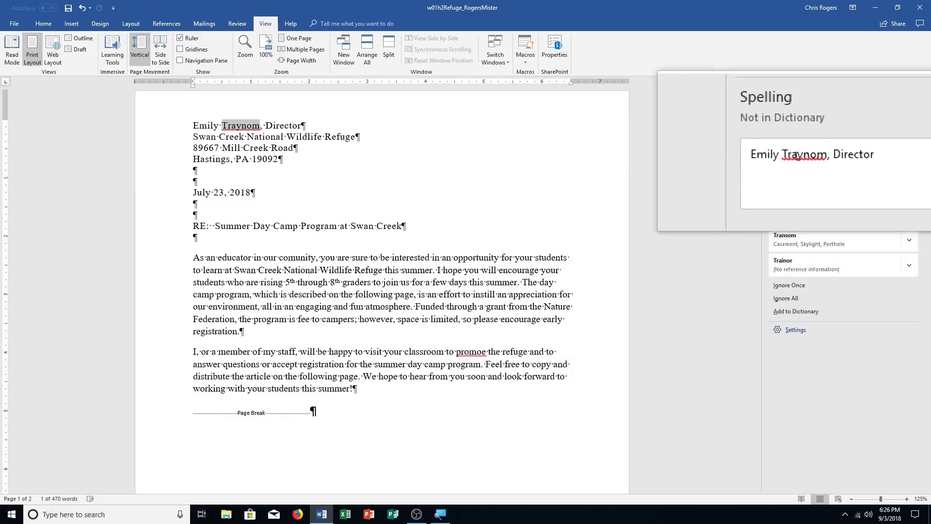
click(805, 289)
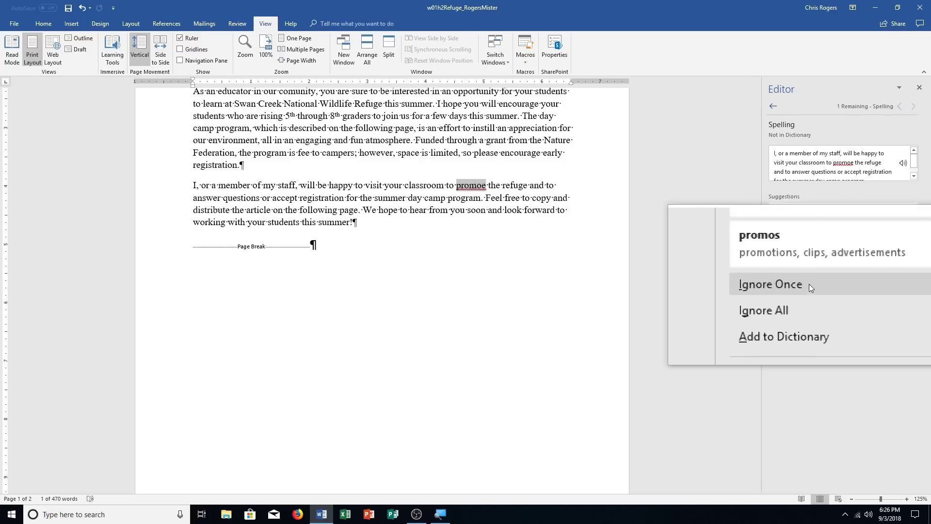
click(818, 217)
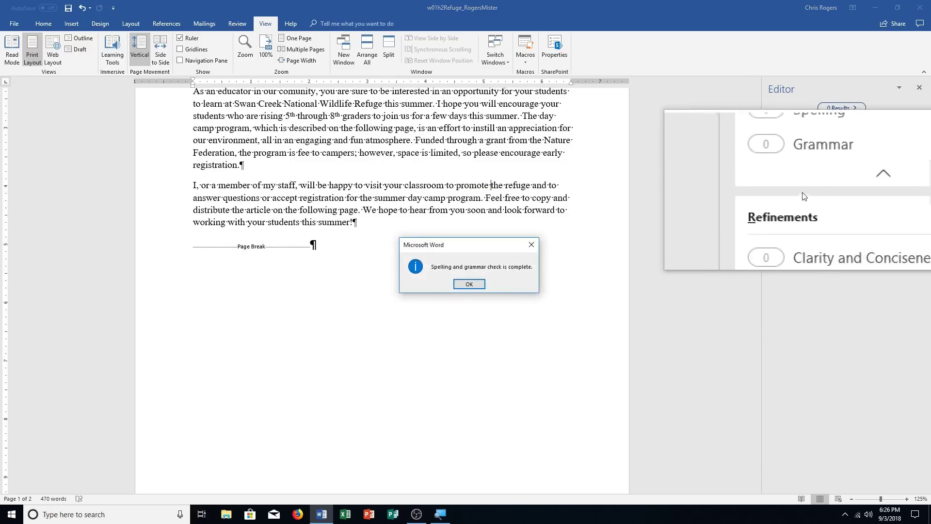
click(485, 282)
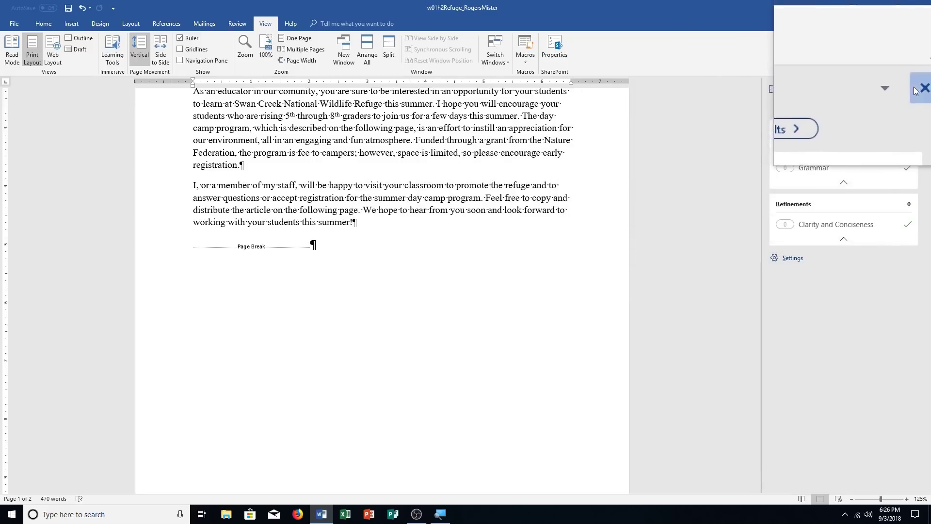
click(923, 39)
Step: Display multiple pages at once and insert three blank lines above the letter's return address on the first page
scroll(477, 311, up, 4)
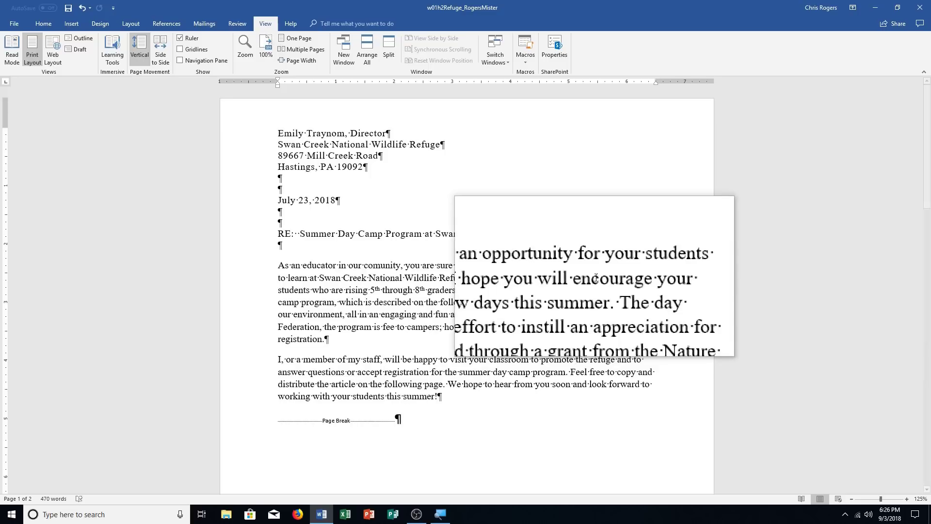
click(282, 57)
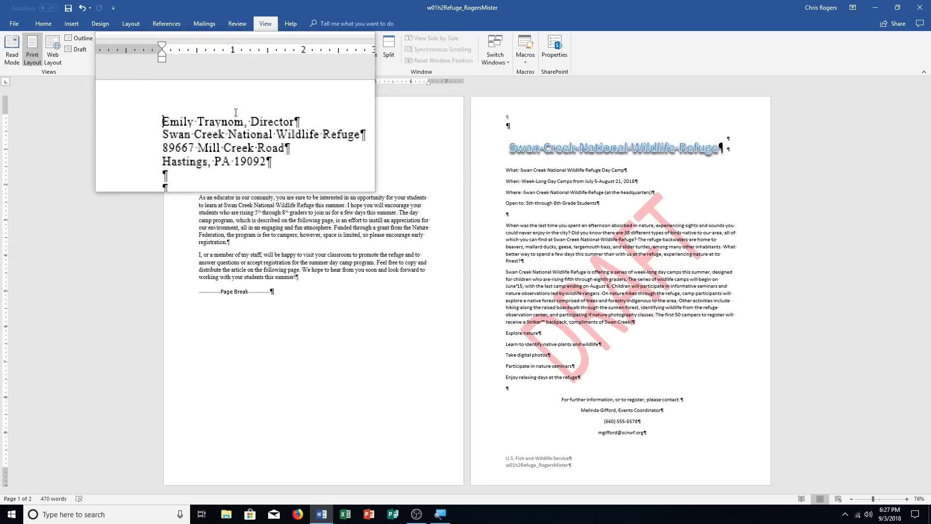
key(Return)
key(Return)
key(Return)
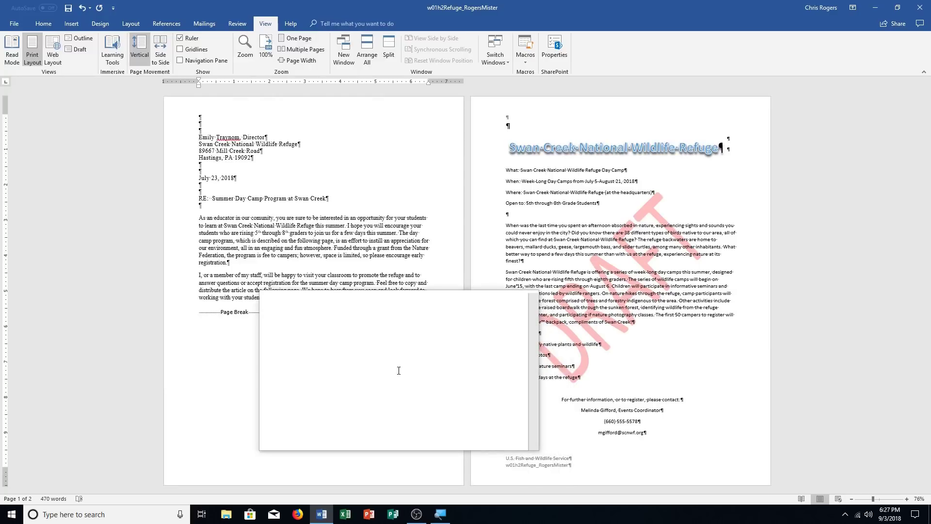
Step: Check the print preview of the letter and flyer pages, and return to the document at 100% zoom
click(37, 24)
click(11, 24)
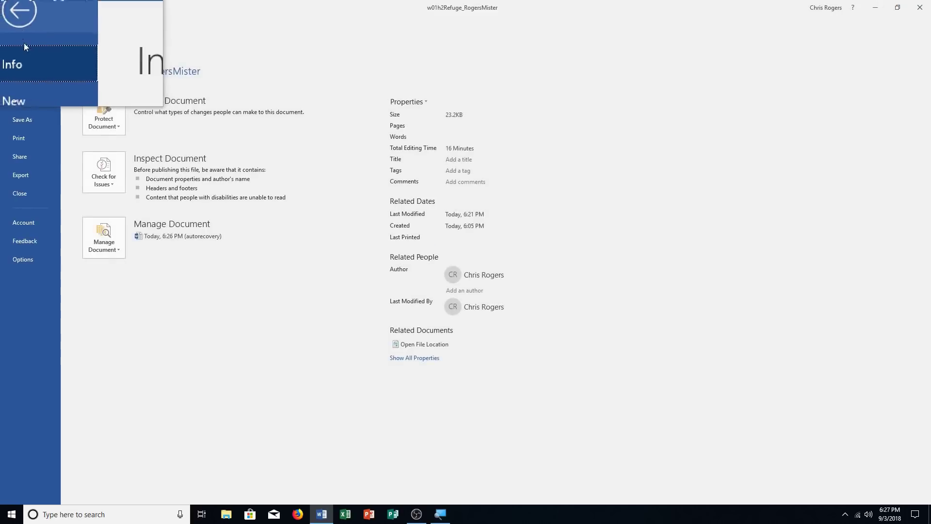
click(20, 140)
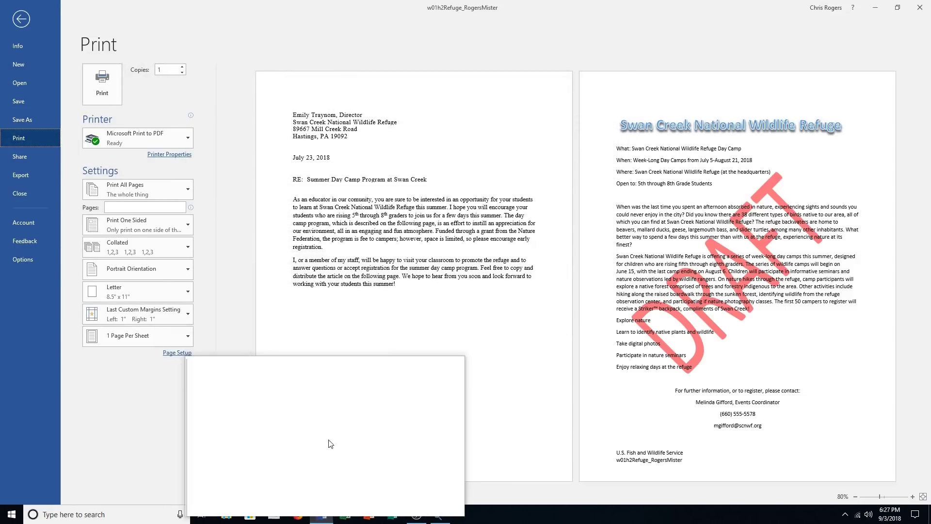
click(276, 491)
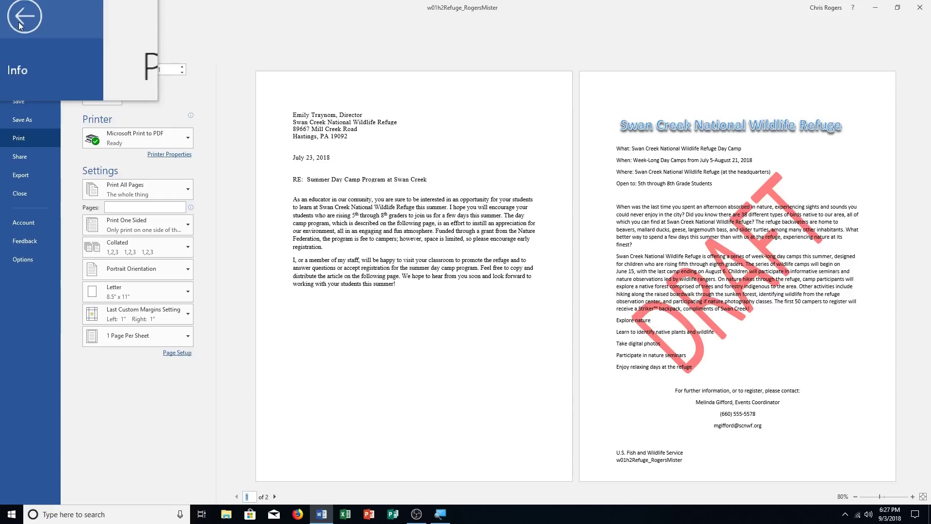
click(19, 22)
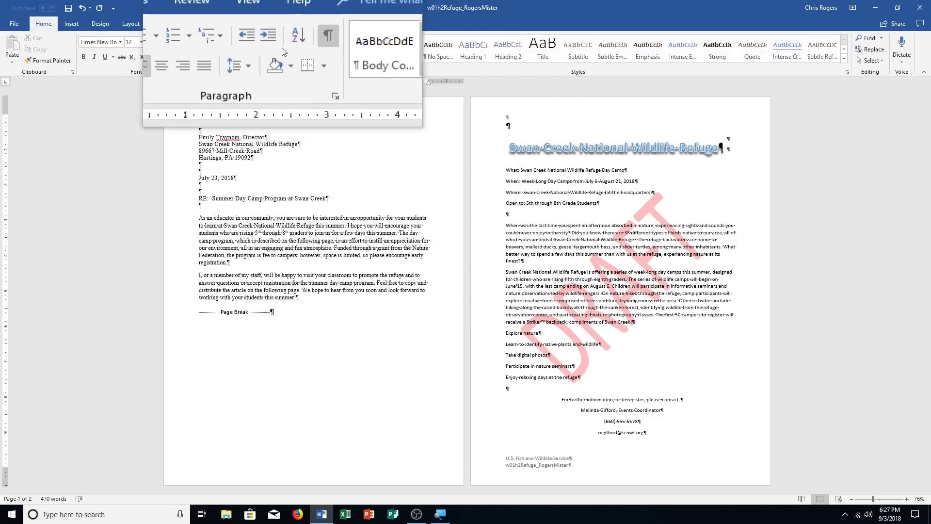
click(271, 24)
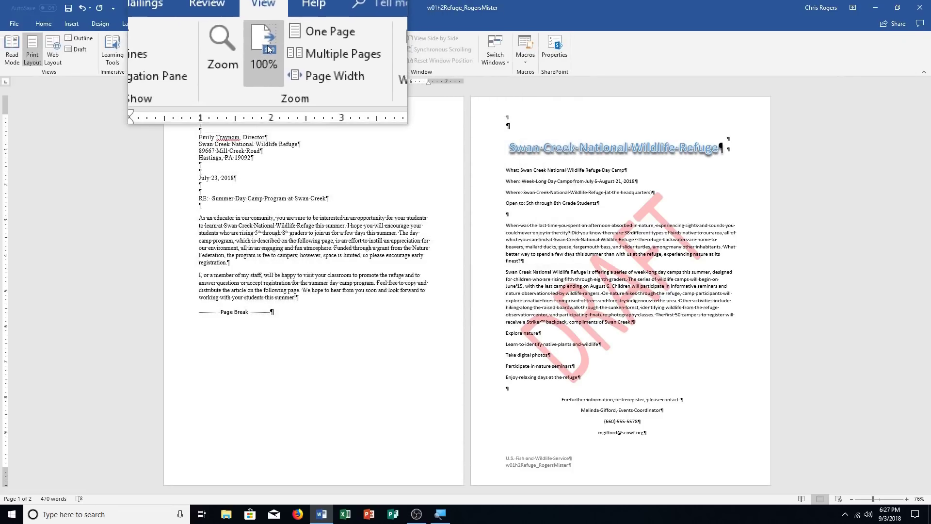
click(267, 48)
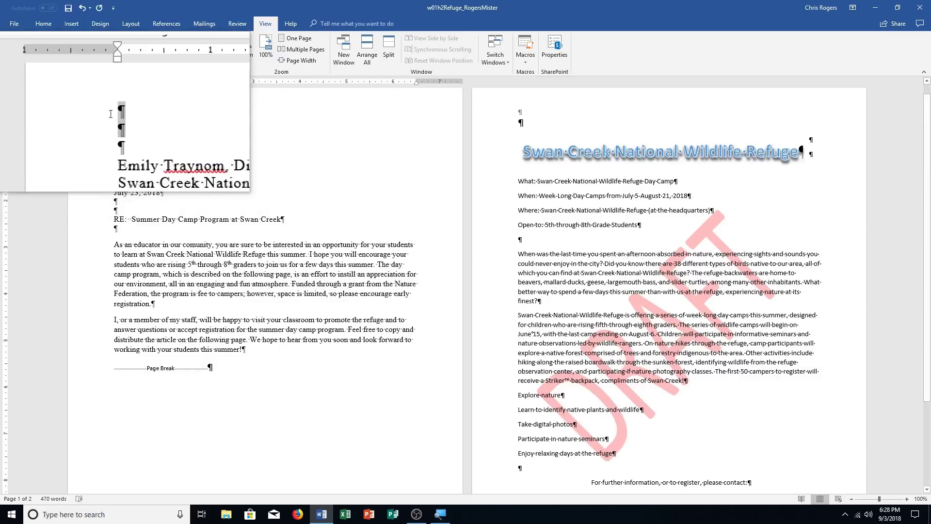
Step: Print the document with Microsoft Print to PDF into Documents, naming the file w01h2Refuge_ followed by the student's last and first name
click(9, 25)
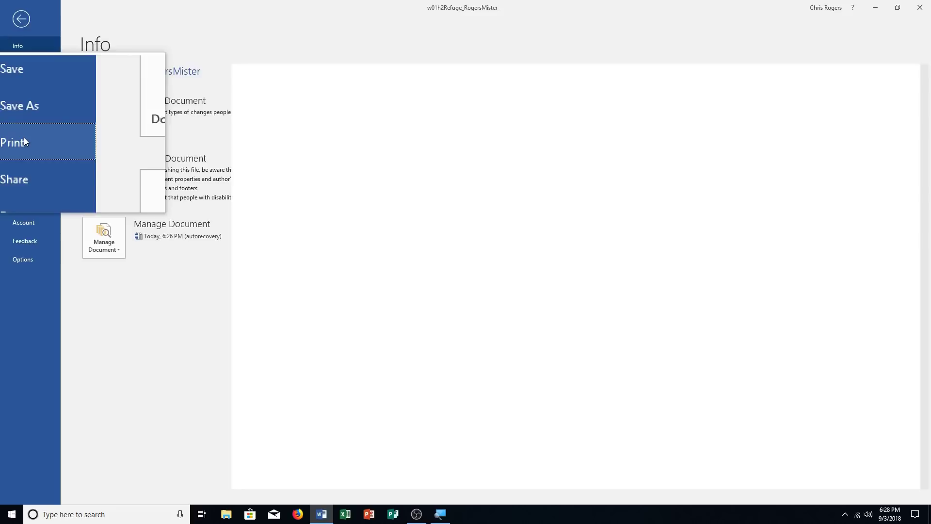
click(24, 138)
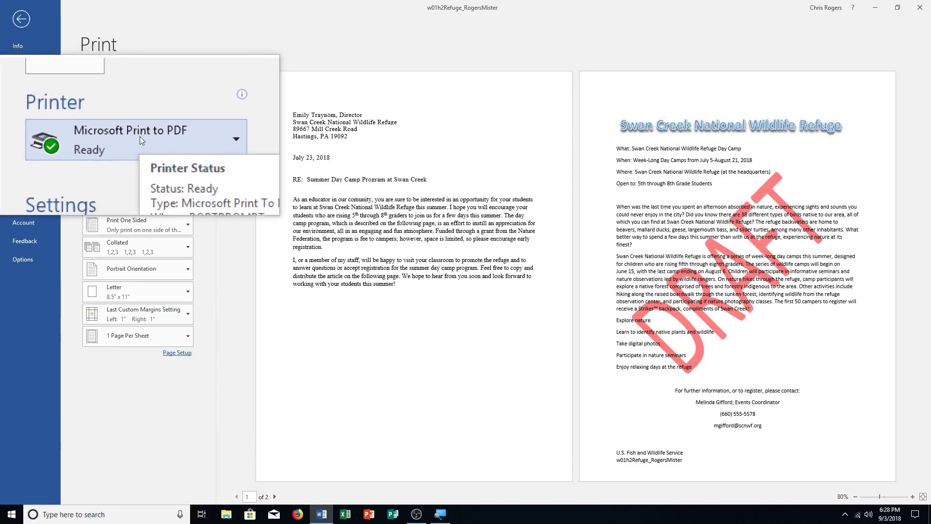
click(101, 84)
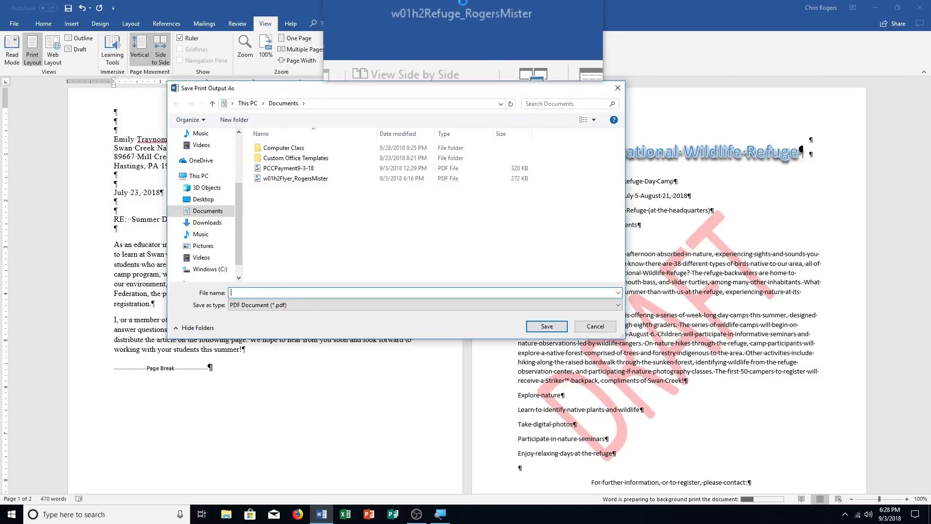
text(w0)
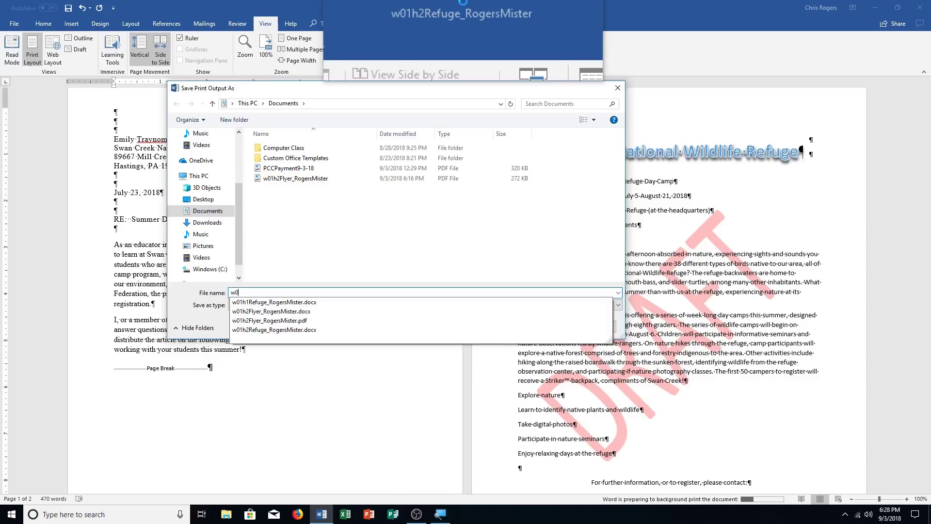
text(1h2)
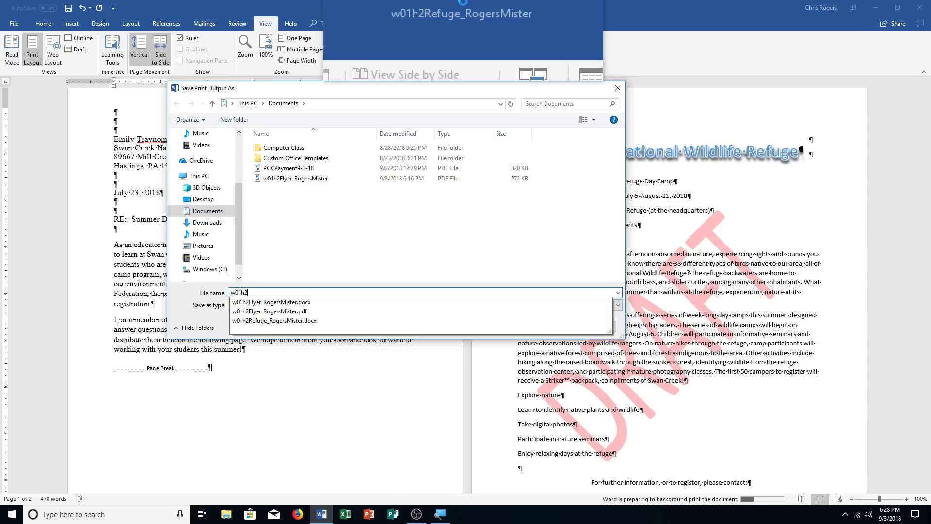
text(Refuge_RogersMister)
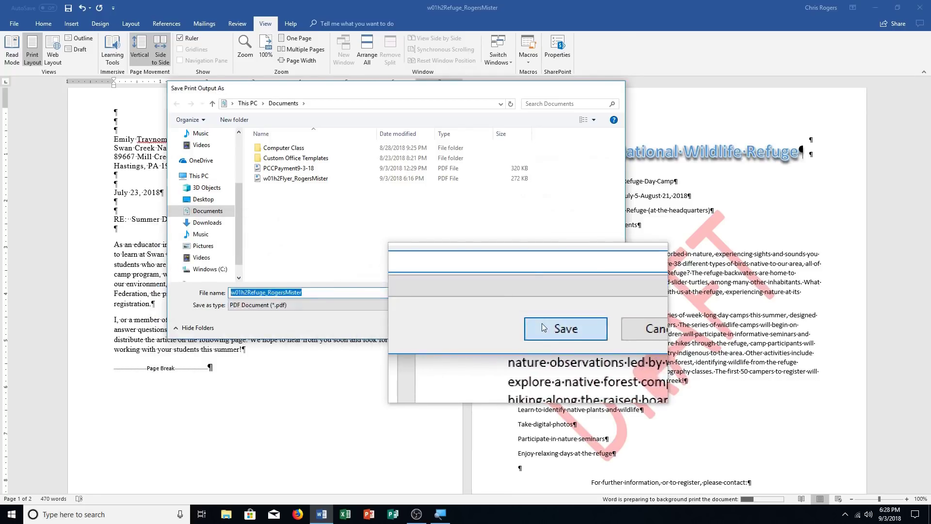
click(563, 328)
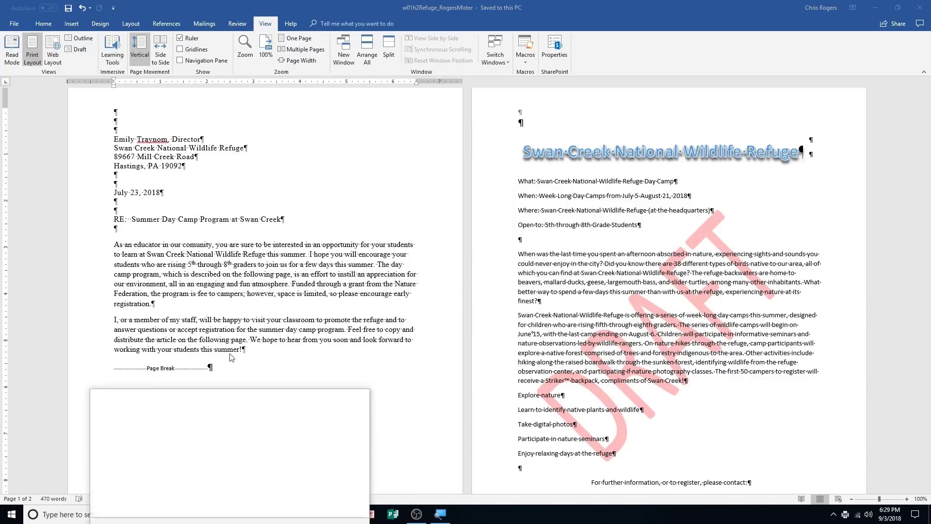
Step: Switch to File Explorer and select the Word and PDF versions of the w01h2Flyer and w01h2Refuge files in Documents
click(226, 515)
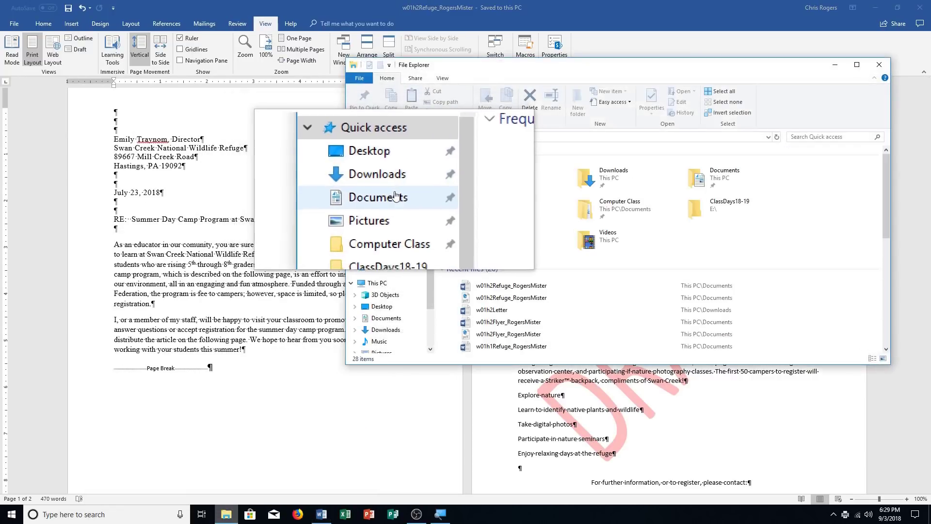
click(383, 194)
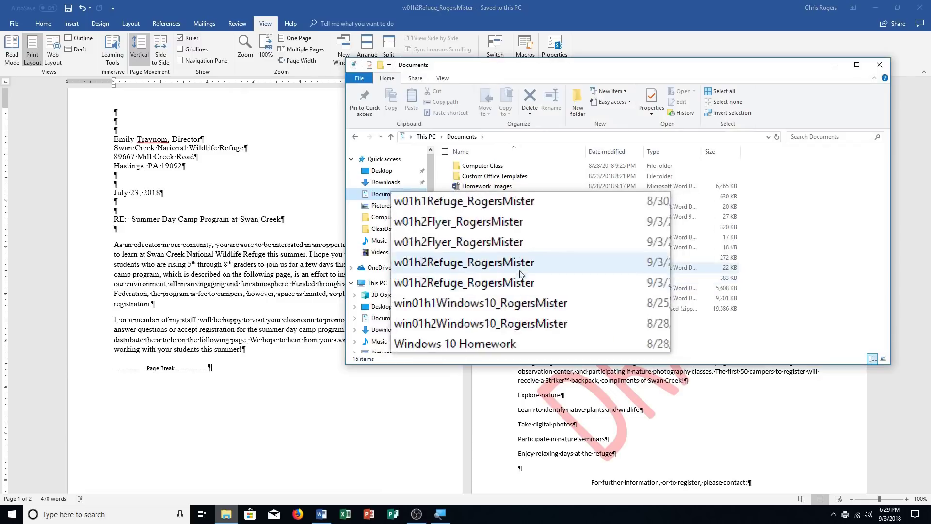
click(491, 278)
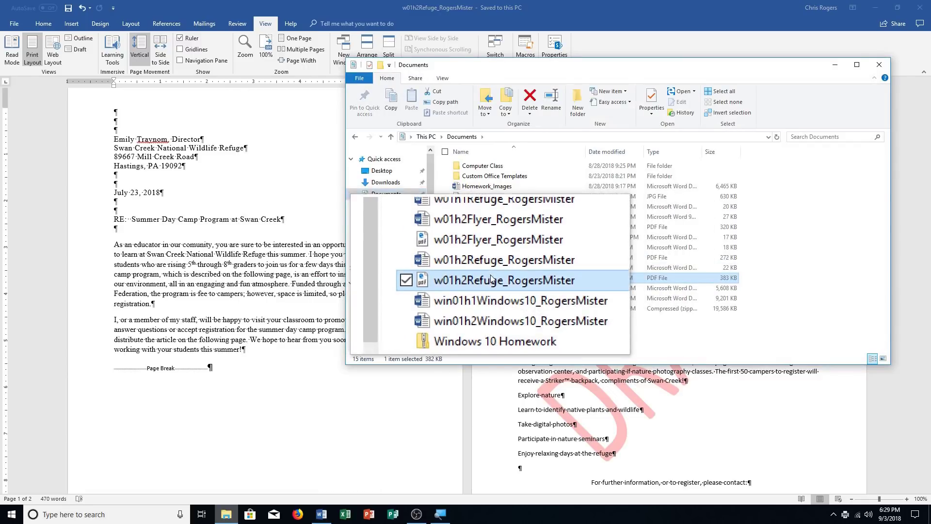
shift+click(502, 249)
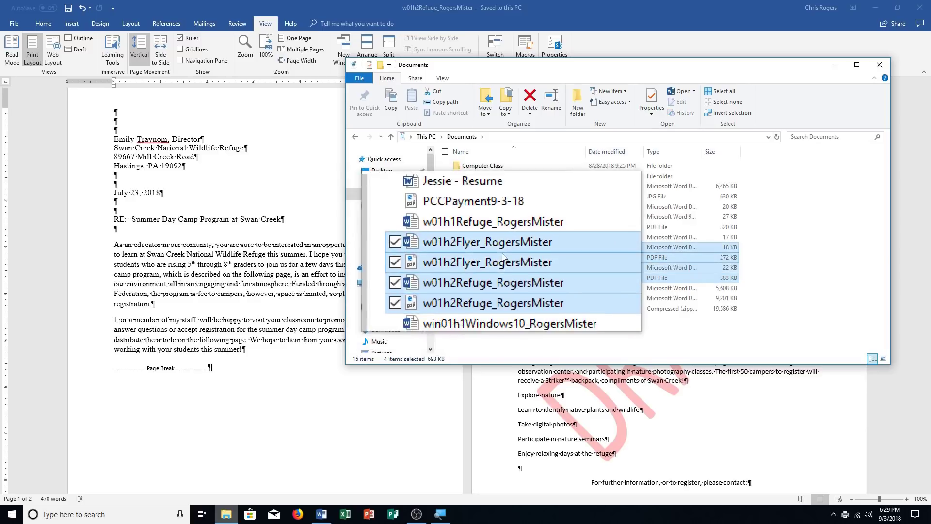